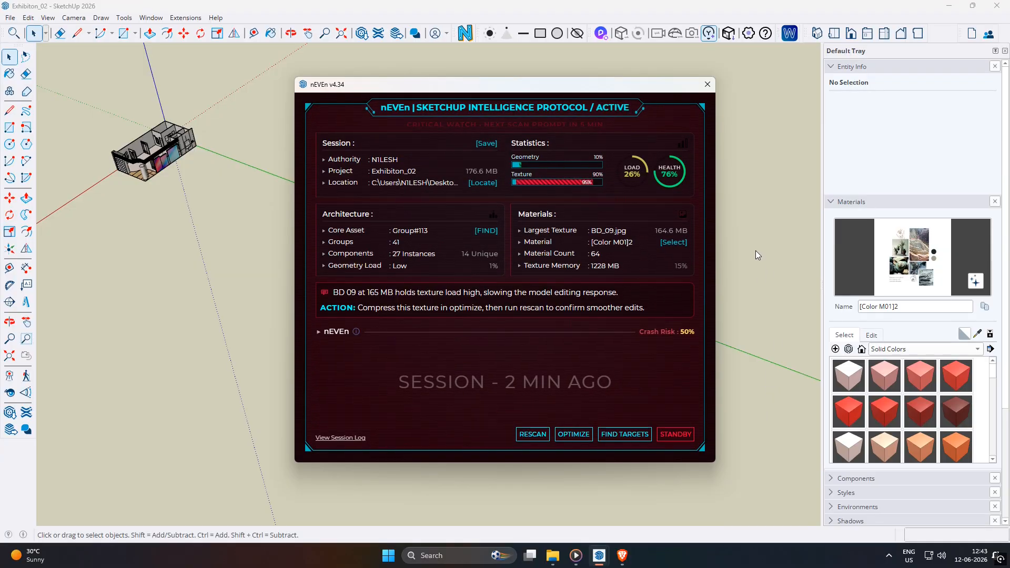
Capture a screen snip of the Materials section in the nEVEn report.
key(Print)
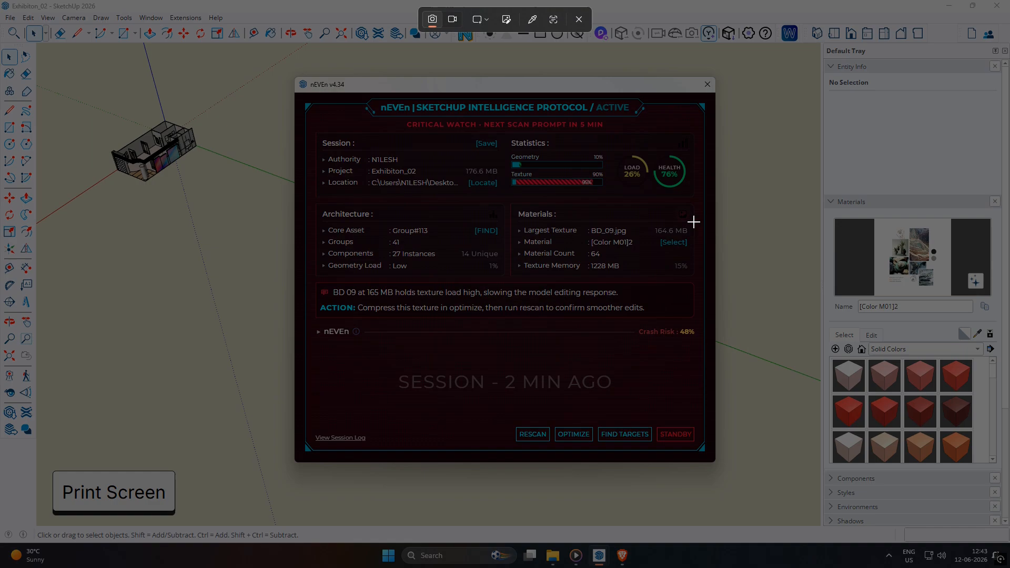
drag(693, 222, 513, 240)
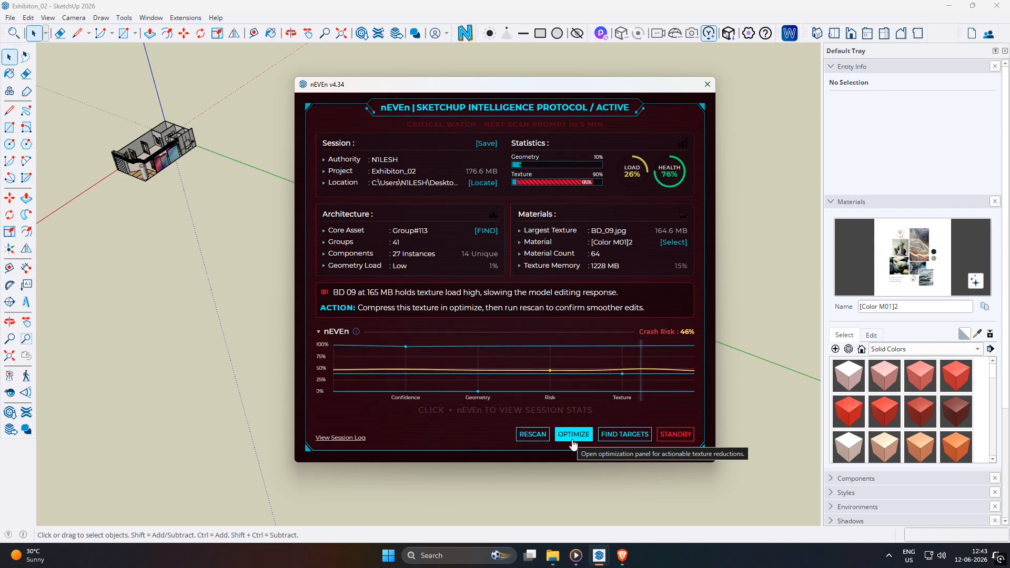
Switch to the Untitled model's window and open nEVEn's texture optimization panel for it.
mouse_move(578, 559)
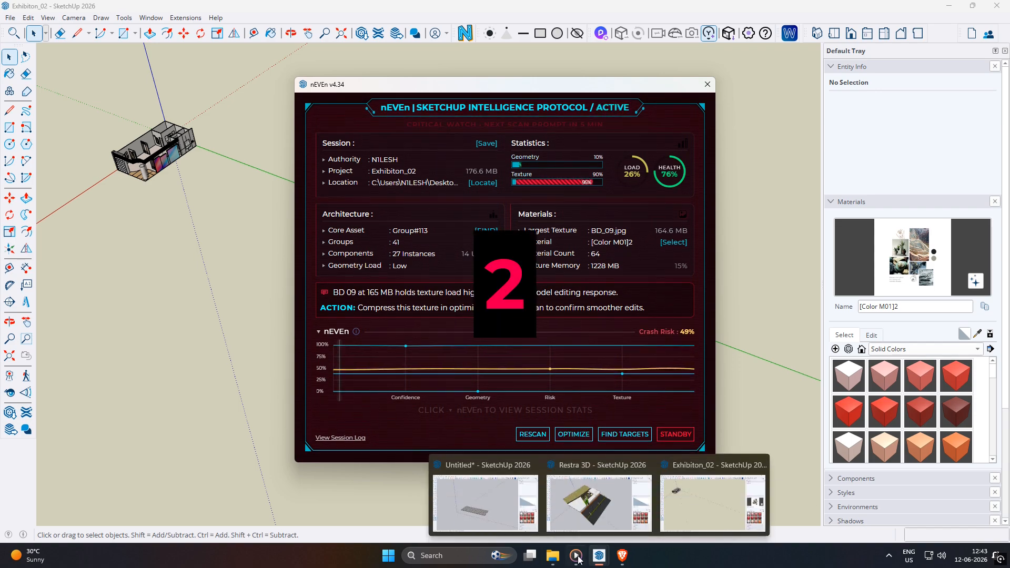
click(485, 503)
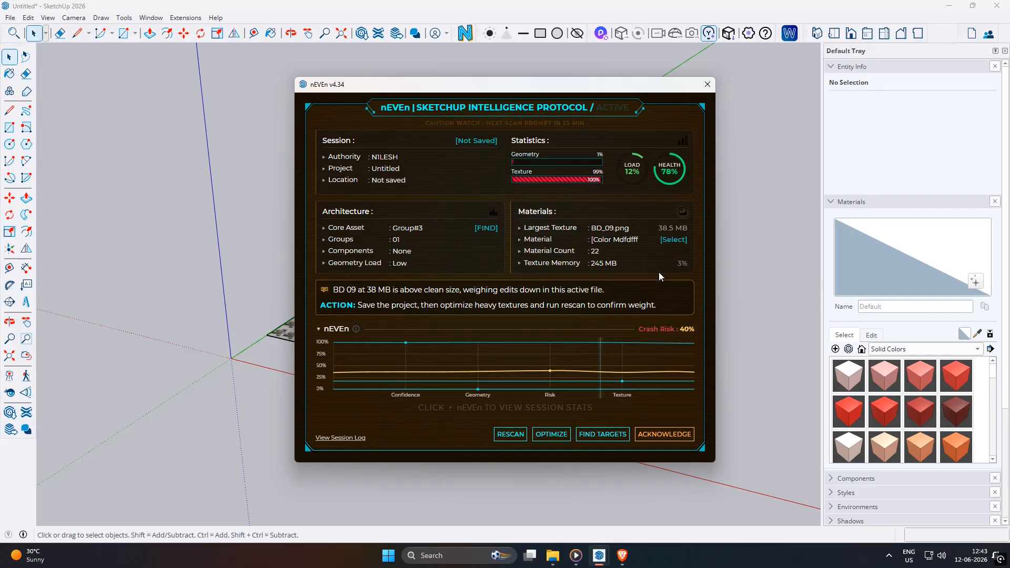
click(552, 433)
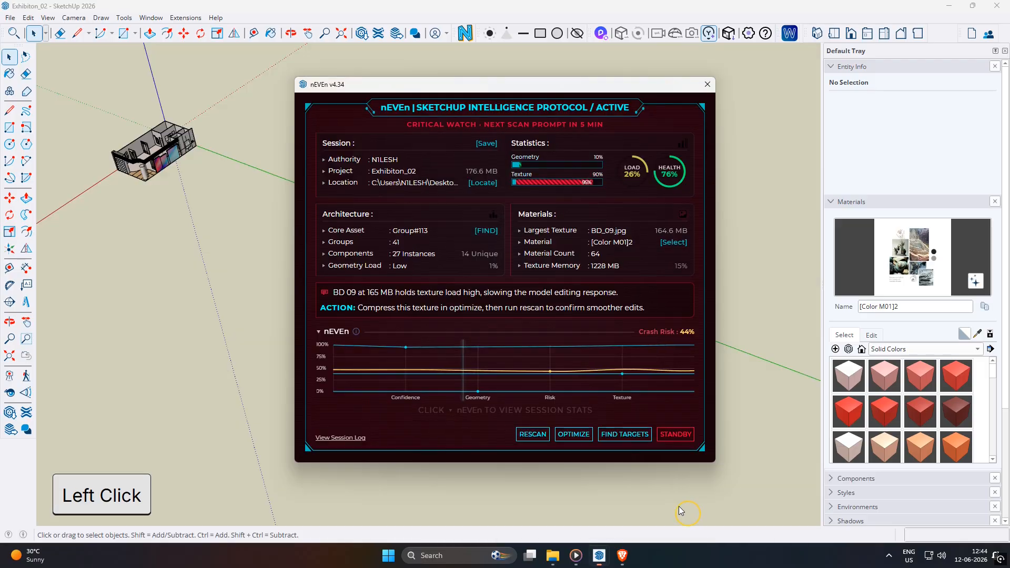
Open the texture optimization panel for Exhibiton_02 and view the available review queues.
click(568, 434)
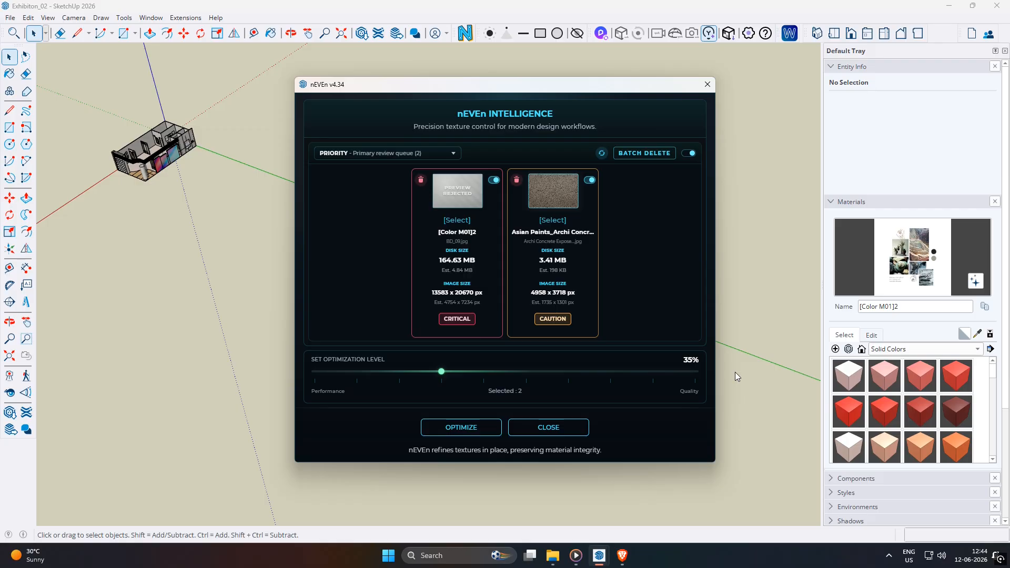
click(453, 155)
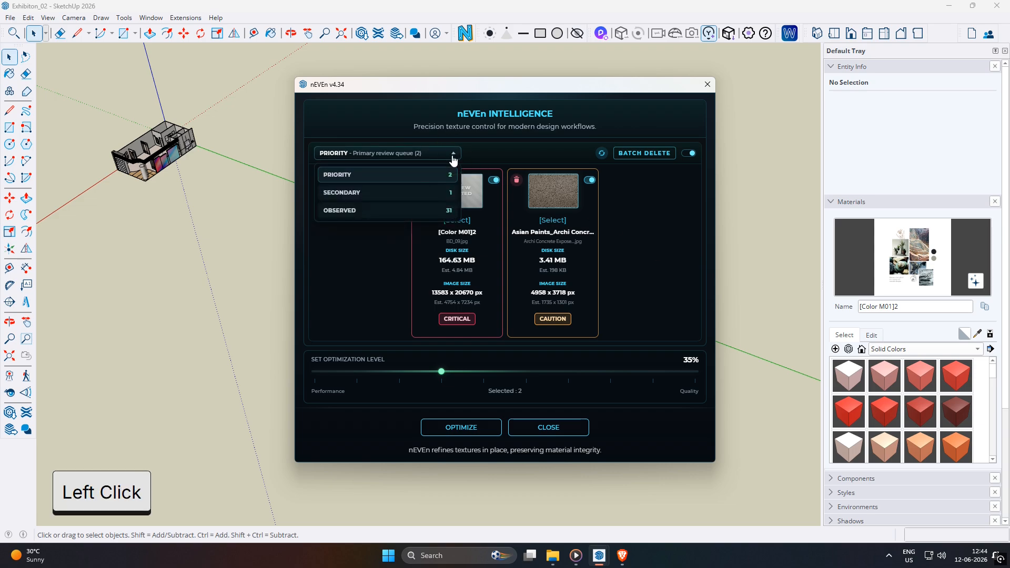
click(452, 156)
click(452, 156)
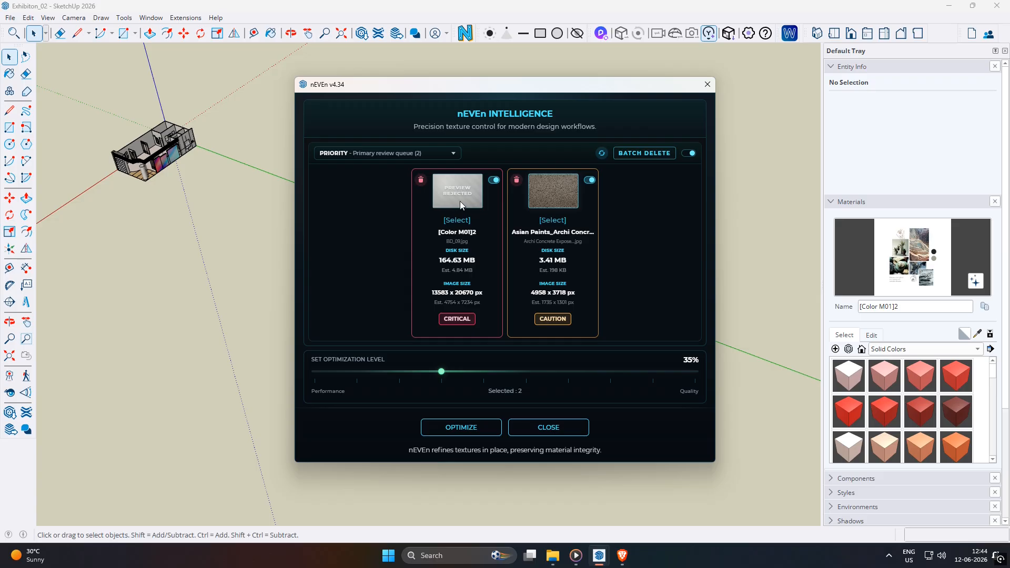
Exclude and re-include [Color M01]2 and the Asian Paints concrete material, one after the other, in the Priority queue's optimization selection.
click(493, 181)
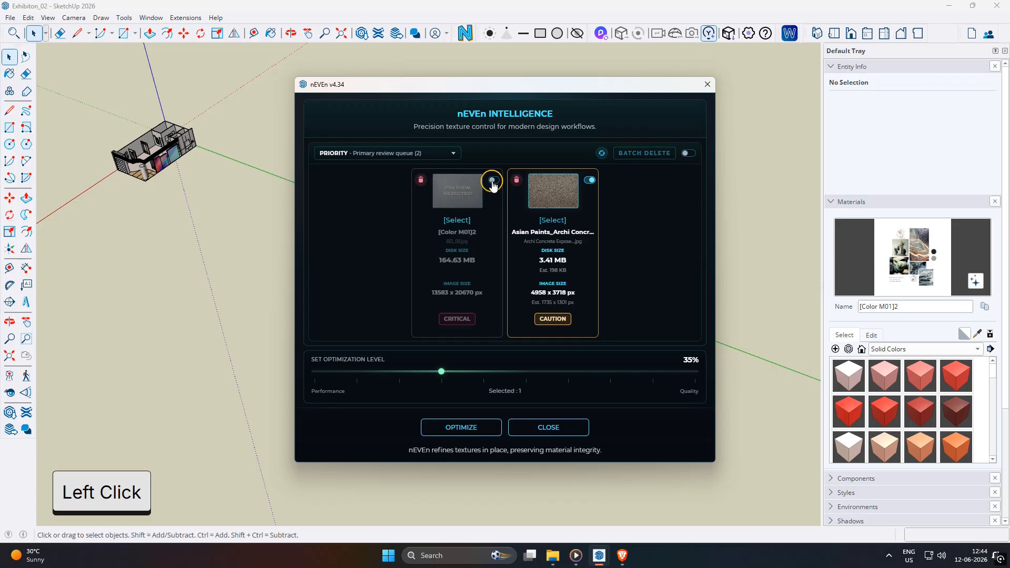
click(493, 181)
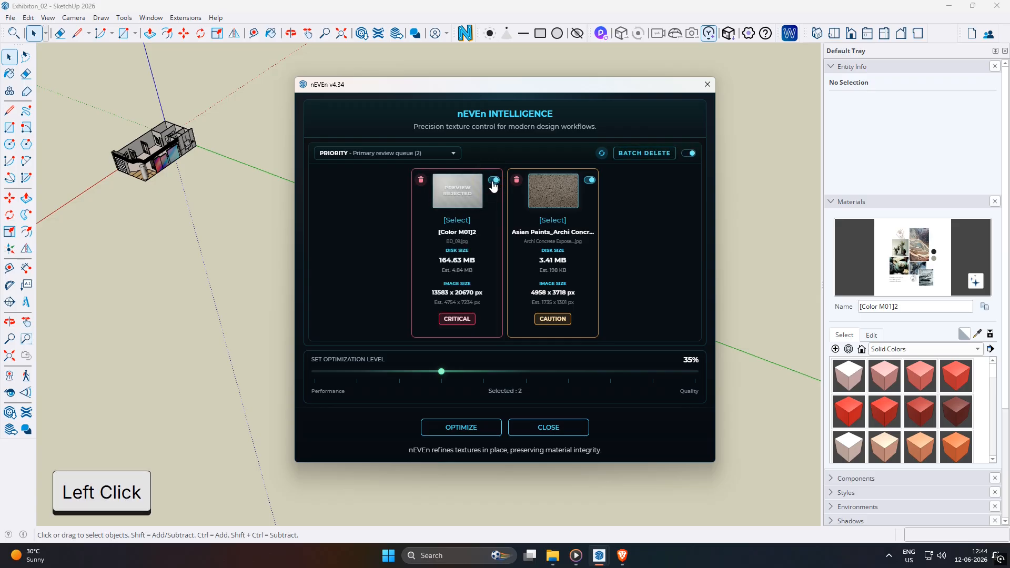
click(589, 181)
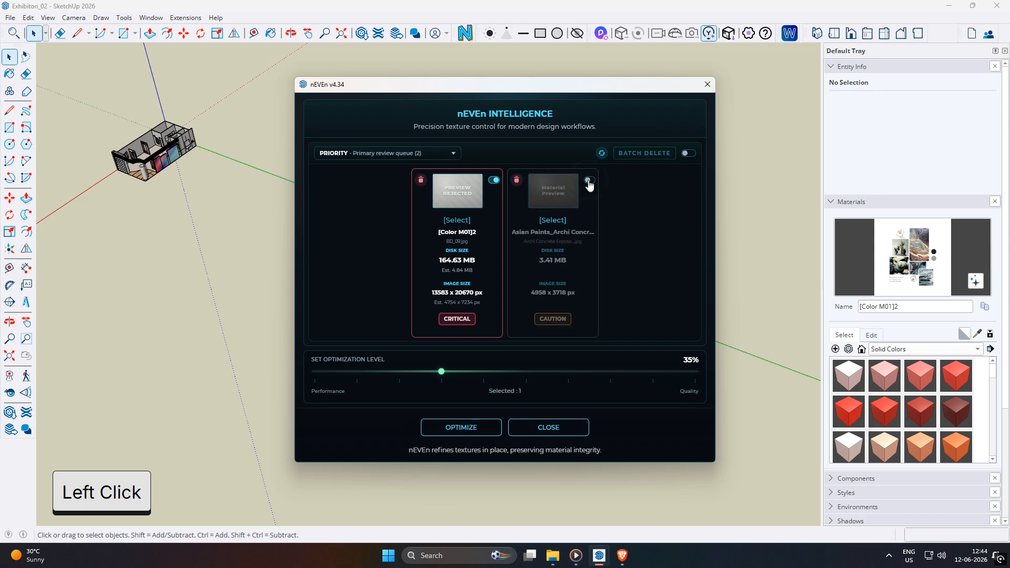
click(589, 181)
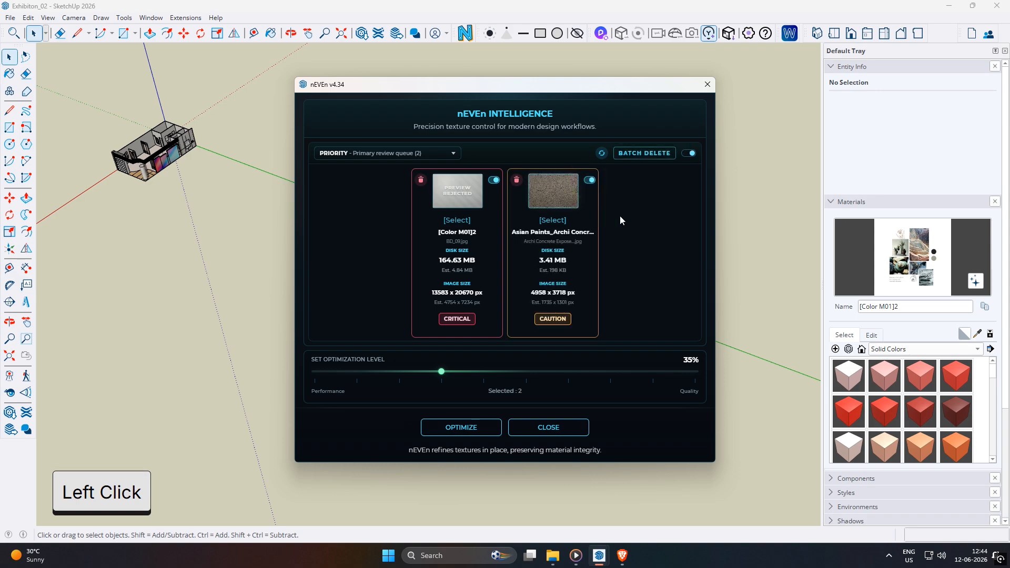
Show the Secondary review queue and include Material170 in the optimization selection.
click(437, 156)
click(403, 190)
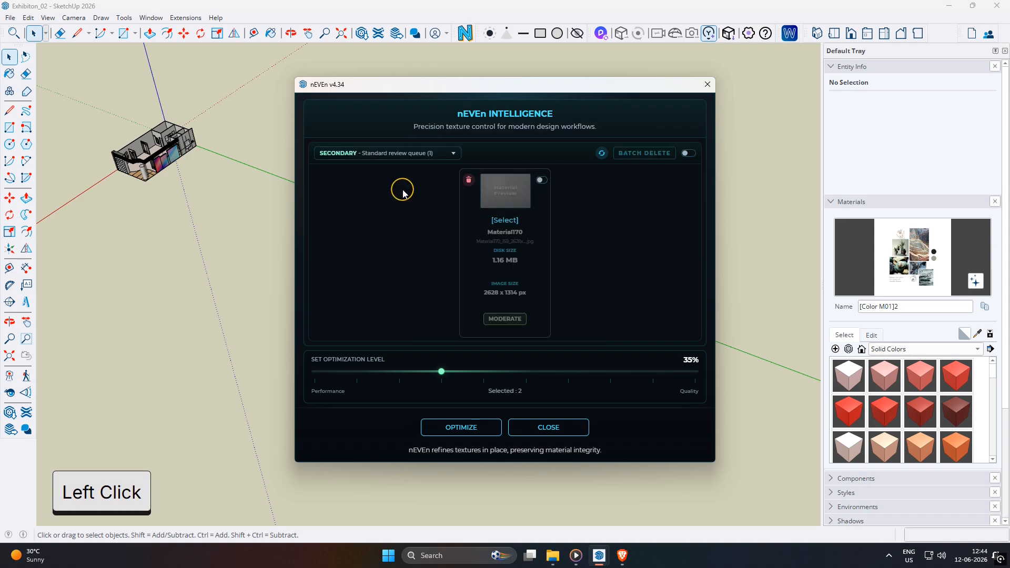
click(542, 181)
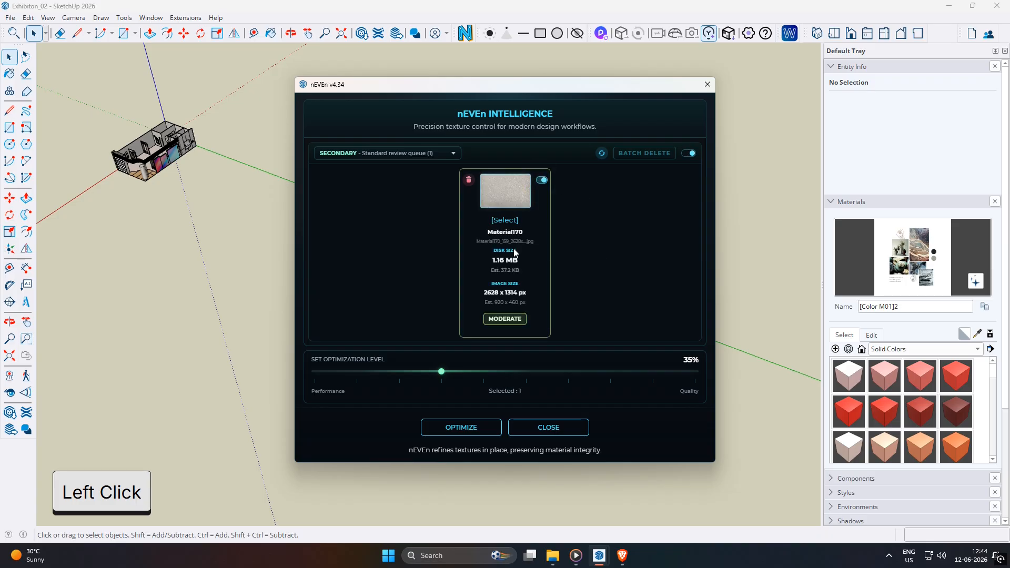
Show the Observed review queue and browse through its pages of material cards.
click(415, 154)
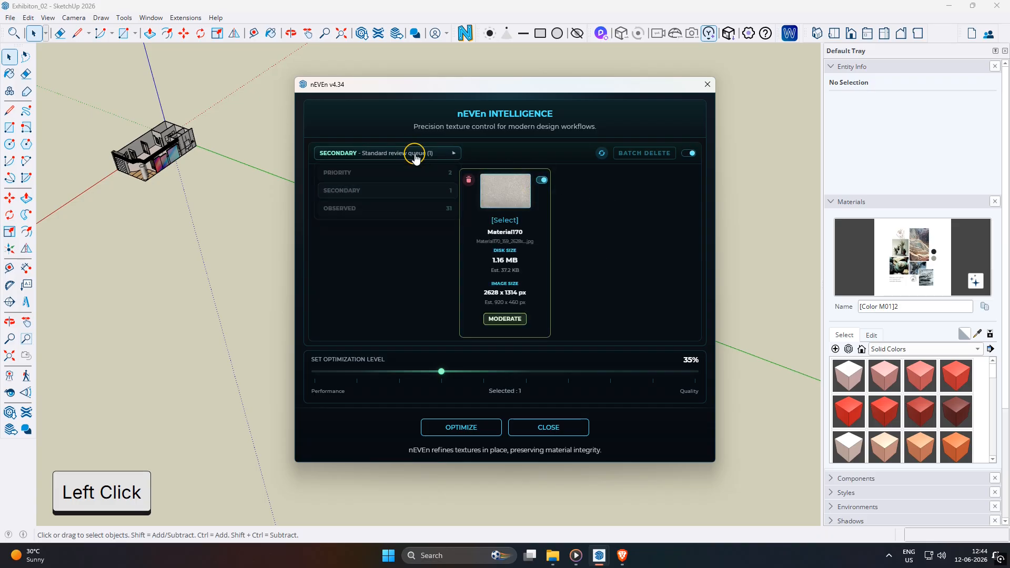
click(409, 213)
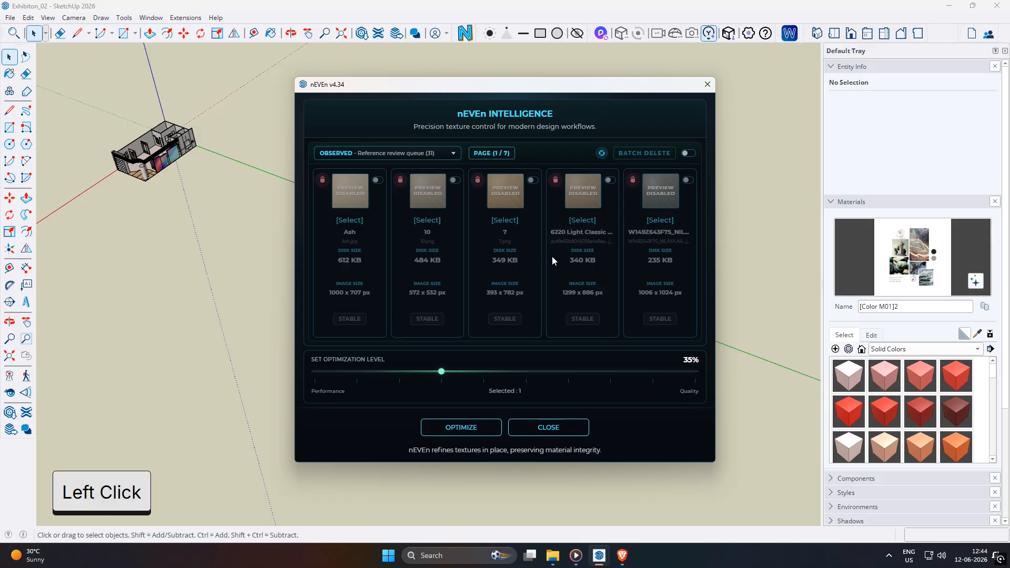
scroll(552, 257, down, 6)
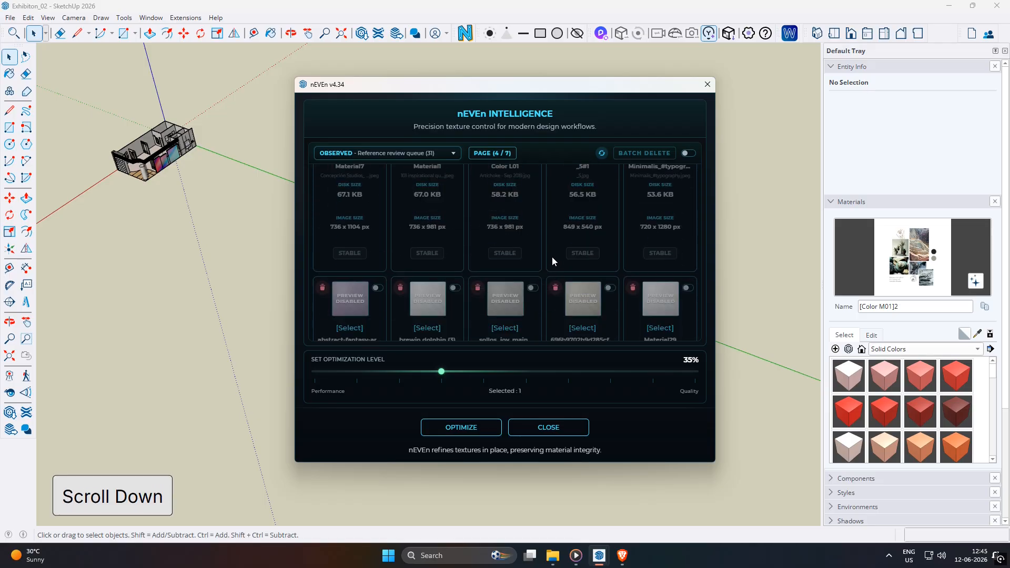
scroll(552, 257, down, 6)
scroll(552, 256, up, 2)
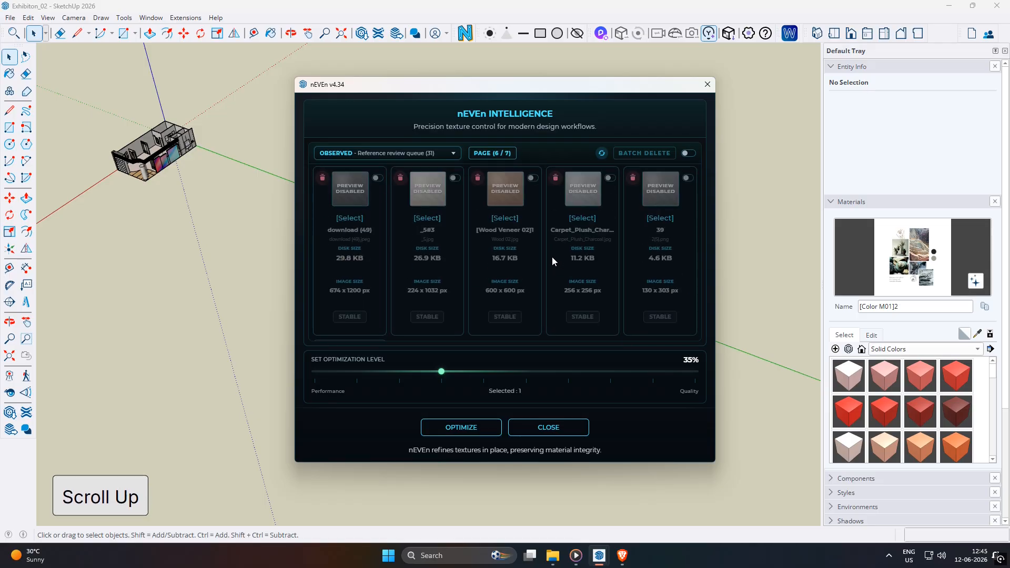
scroll(552, 257, up, 5)
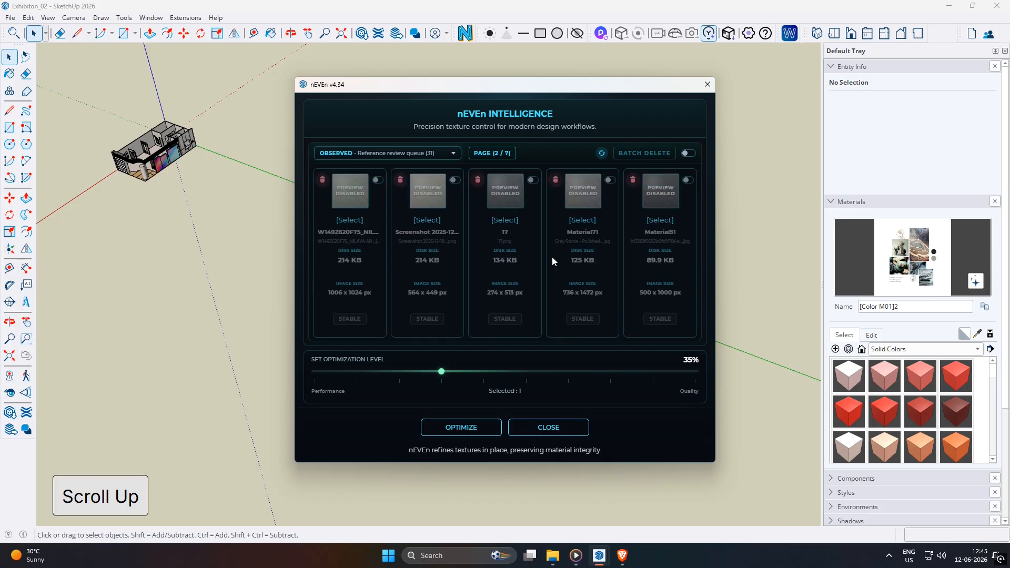
scroll(552, 261, up, 1)
Toggle materials 7 and 6220 Light Classic in and out of the optimization selection, and refresh the material list.
click(533, 180)
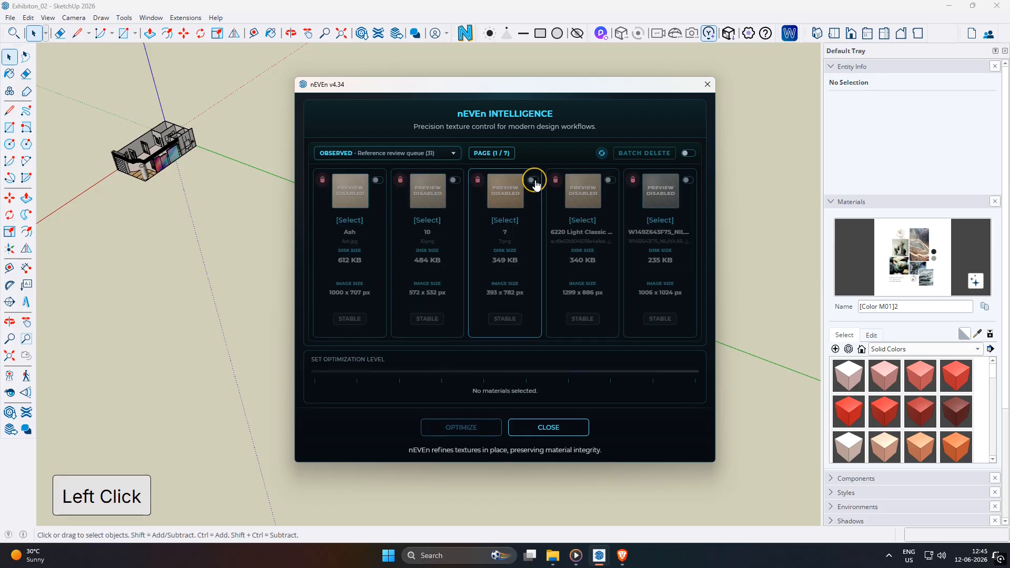
click(610, 180)
click(533, 180)
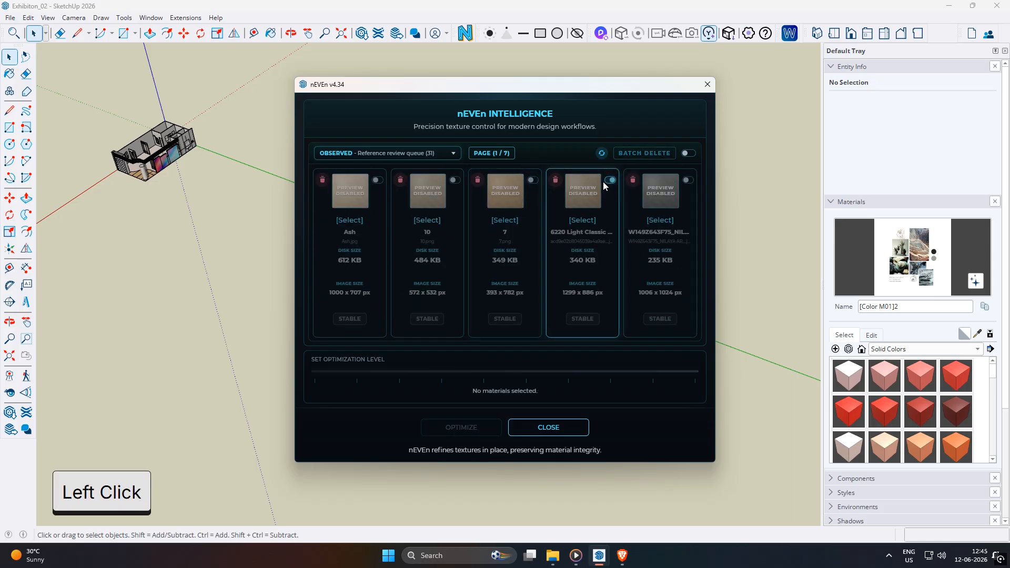
click(610, 180)
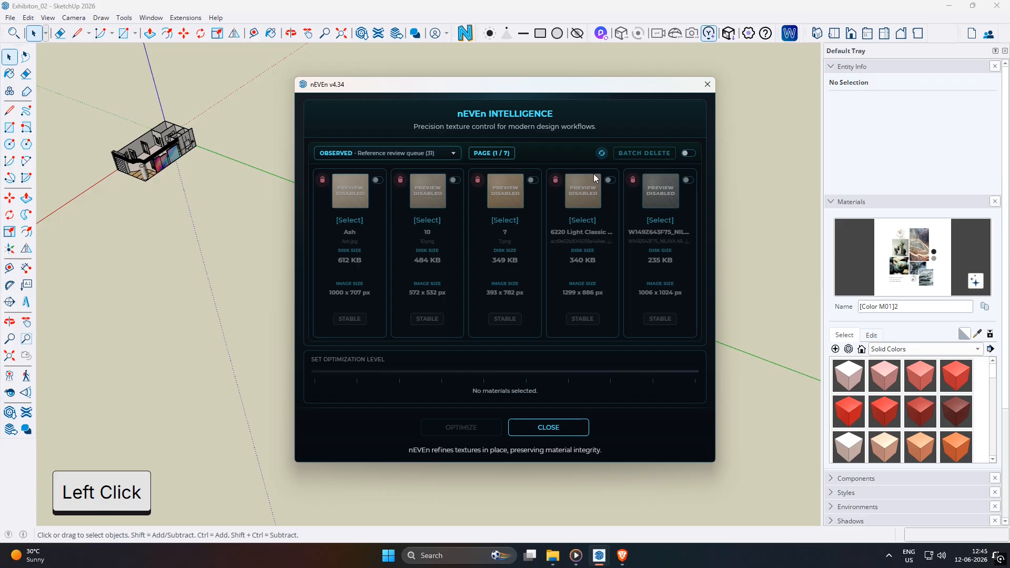
click(602, 161)
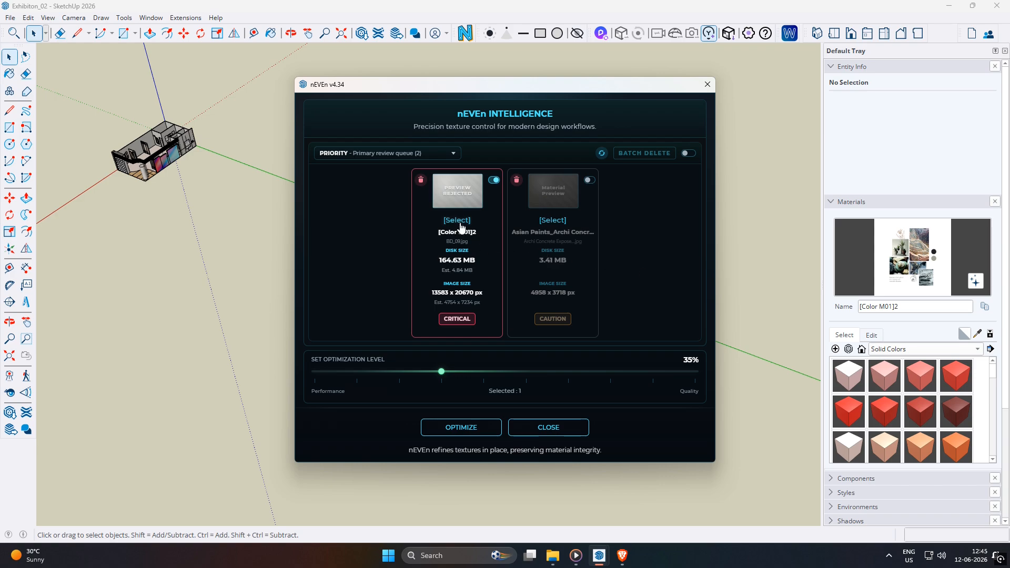
Include the Asian Paints concrete material alongside [Color M01]2, try a batch delete of both, and cancel it.
click(590, 181)
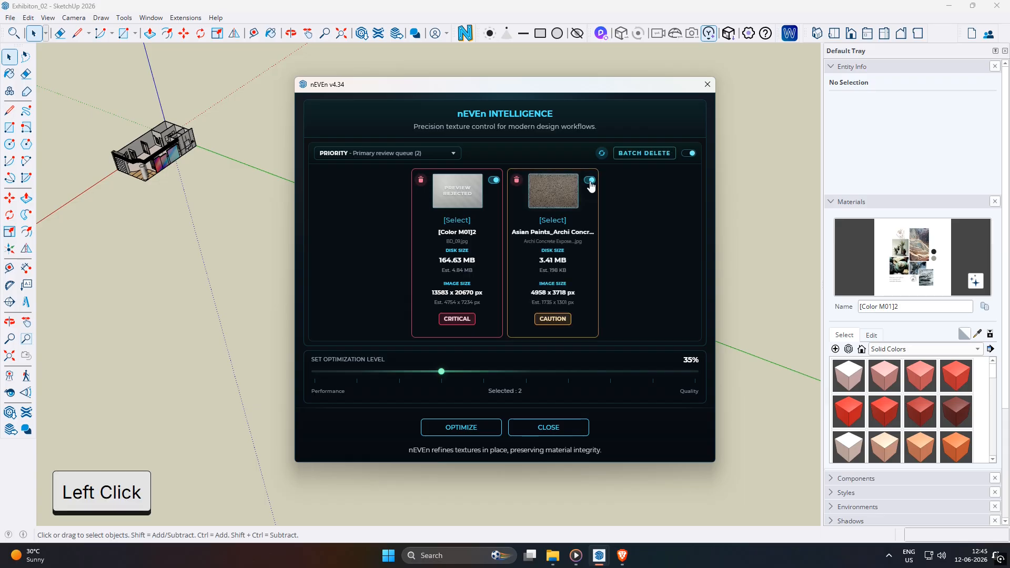
click(591, 181)
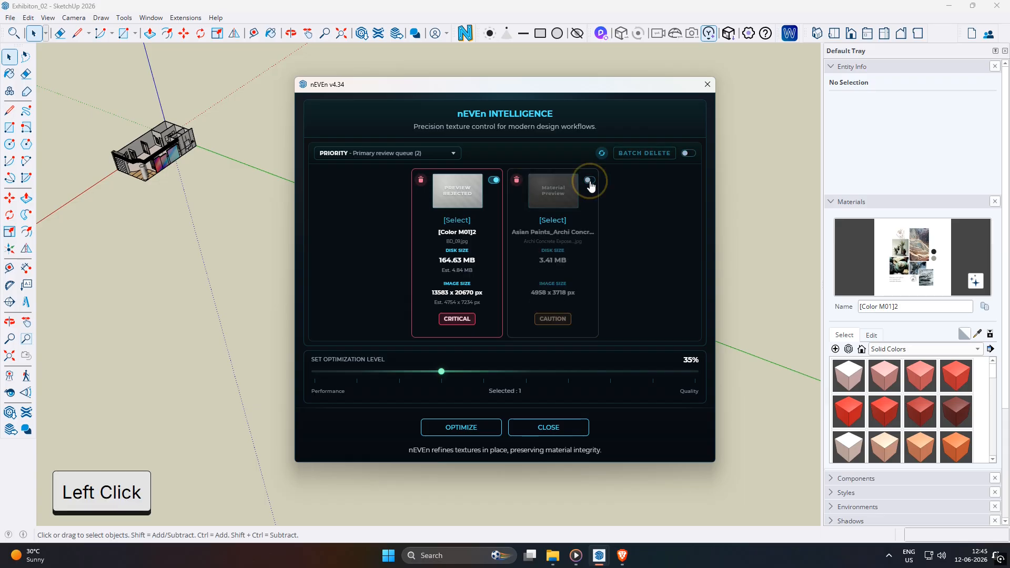
click(591, 181)
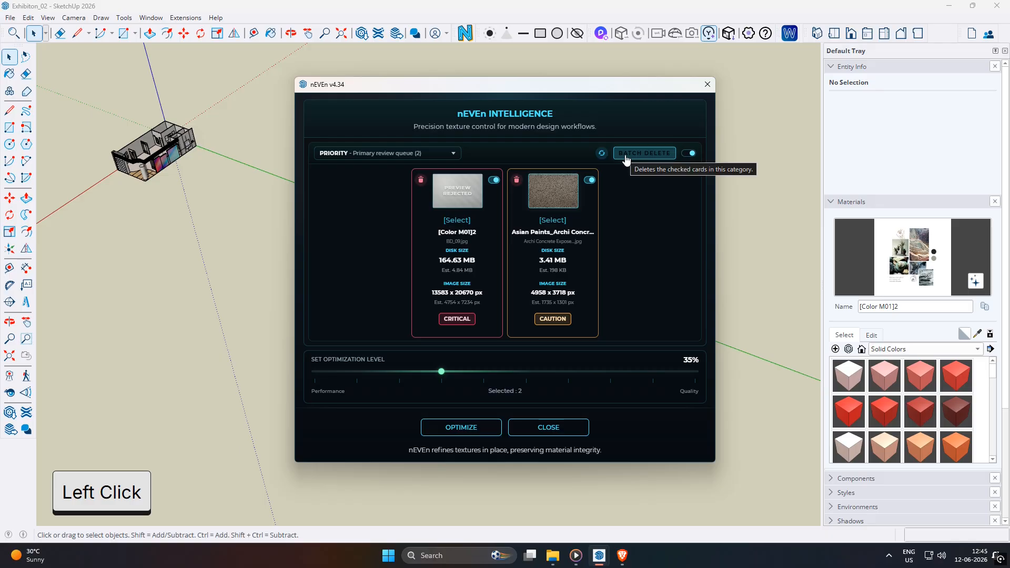
click(657, 164)
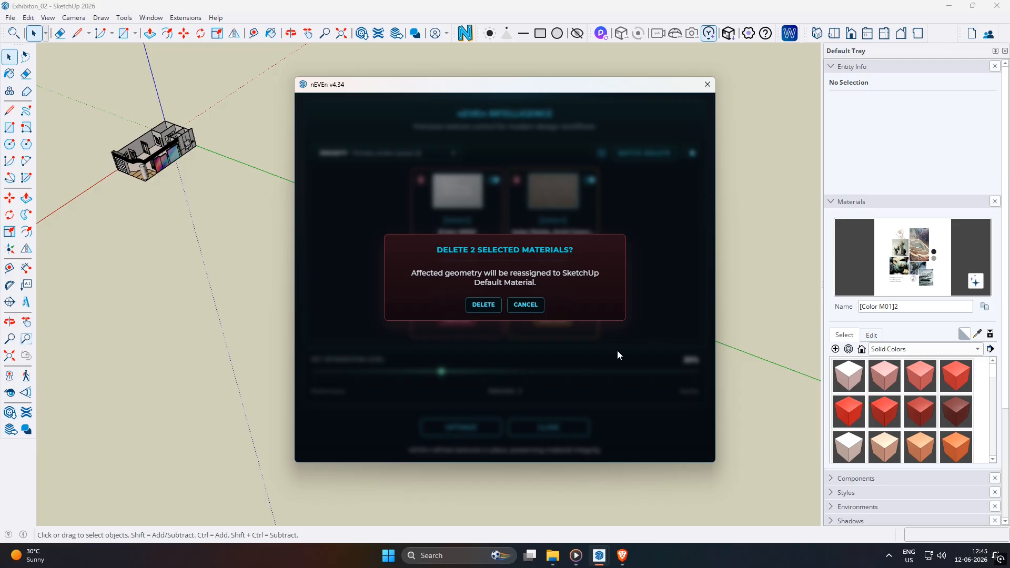
click(521, 308)
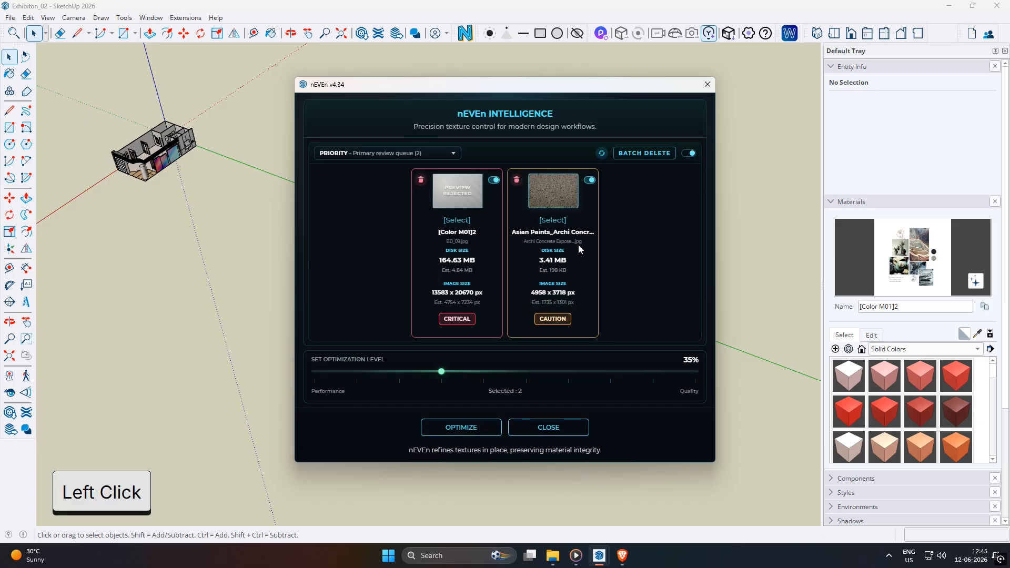
Try the whole-queue selection switch on the Priority queue and on the Observed queue.
click(692, 154)
click(692, 154)
click(441, 149)
click(442, 210)
click(690, 155)
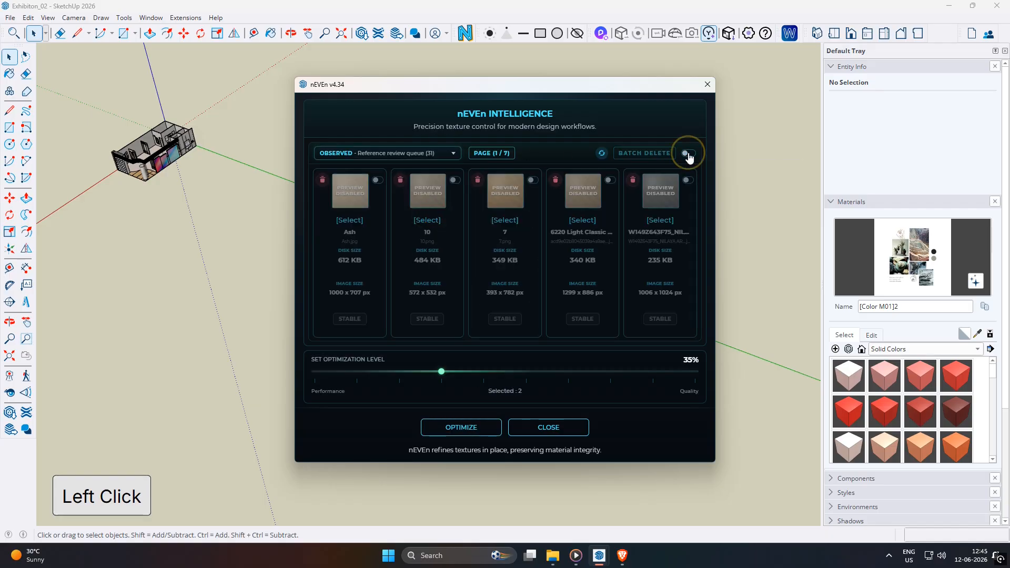
click(690, 156)
Return to the Priority review queue and include only [Color M01]2 in the optimization selection.
click(433, 154)
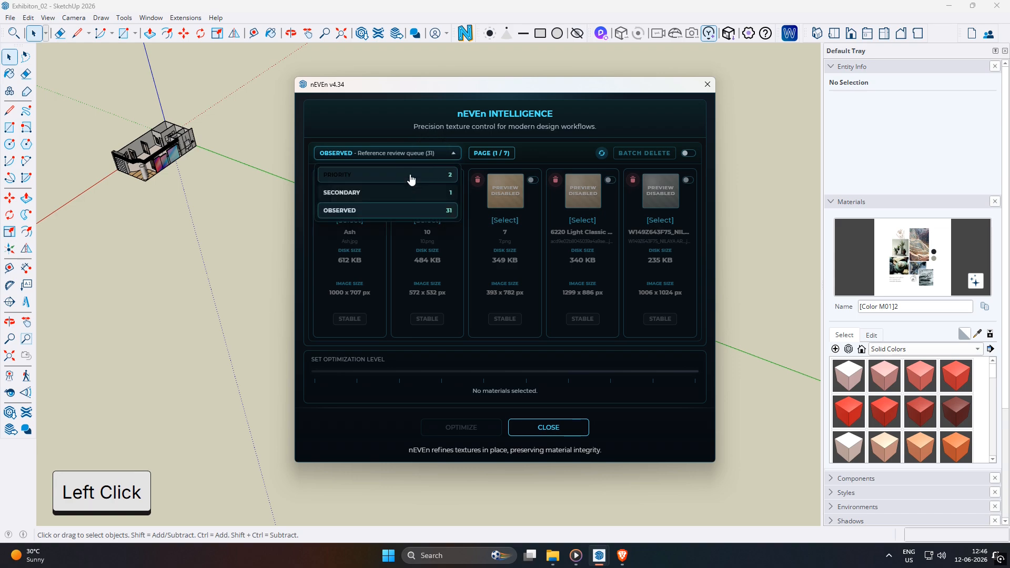
click(375, 193)
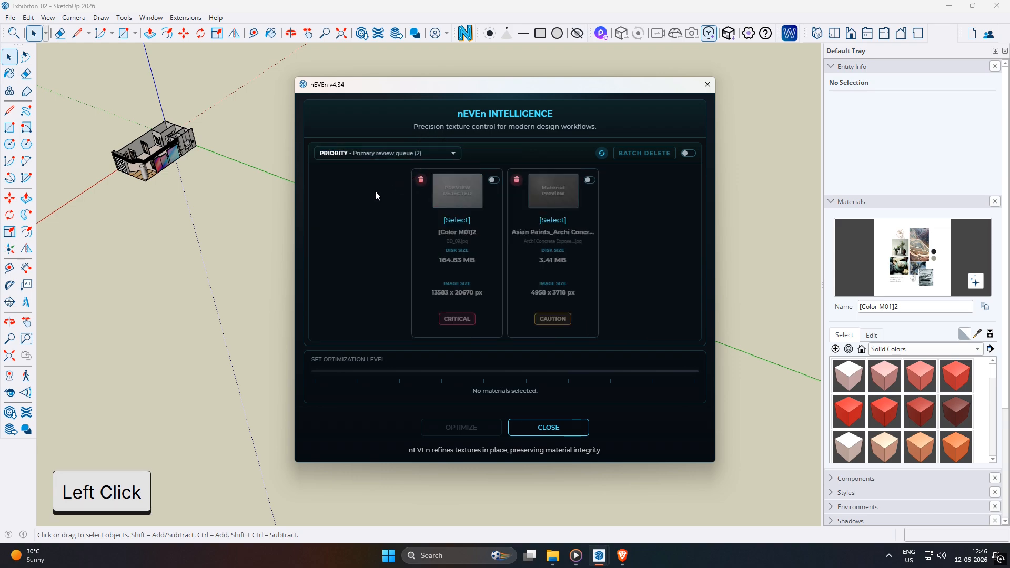
click(494, 181)
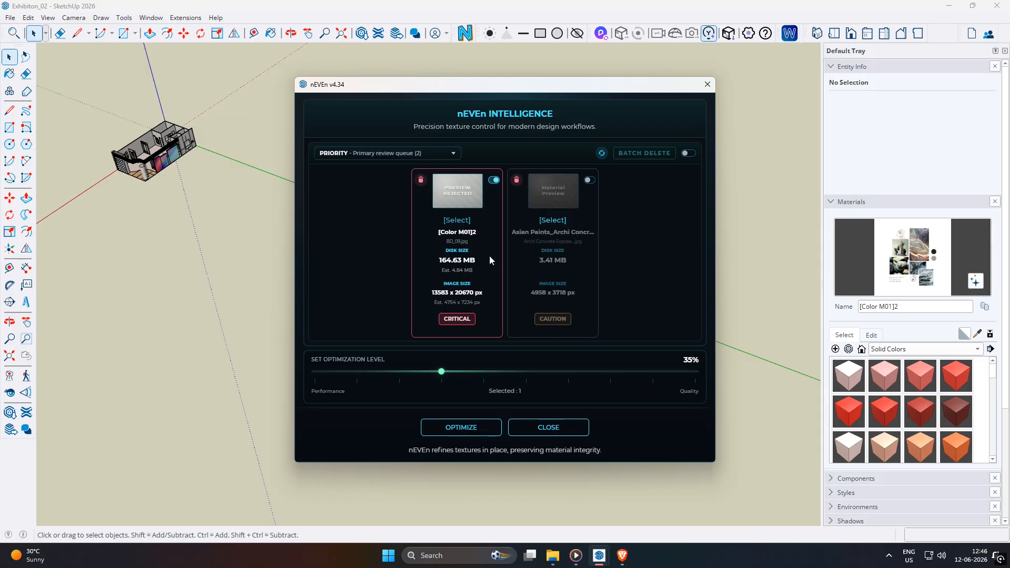
Try to delete [Color M01]2 on its own, cancel, and toggle the Asian Paints concrete material in and out of the selection.
click(420, 181)
click(526, 305)
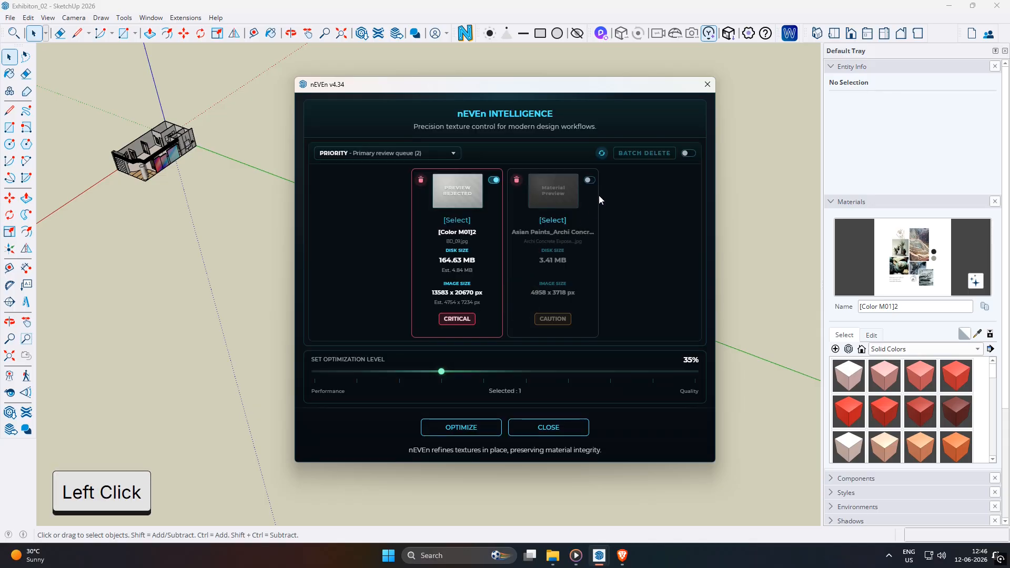
click(590, 181)
click(590, 180)
Make the Asian Paints concrete material current in SketchUp from its card, followed by [Color M01]2.
click(563, 220)
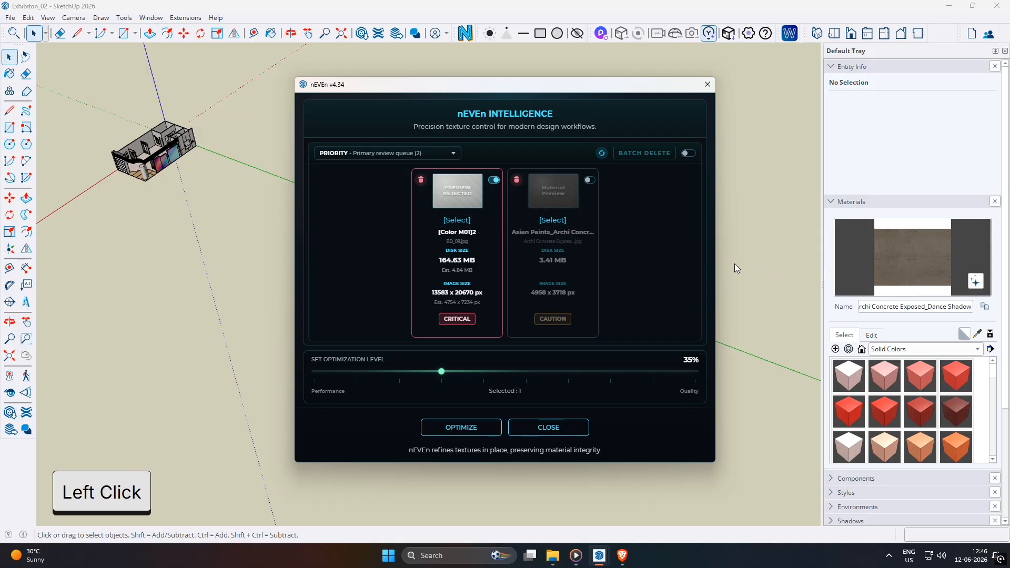
click(461, 223)
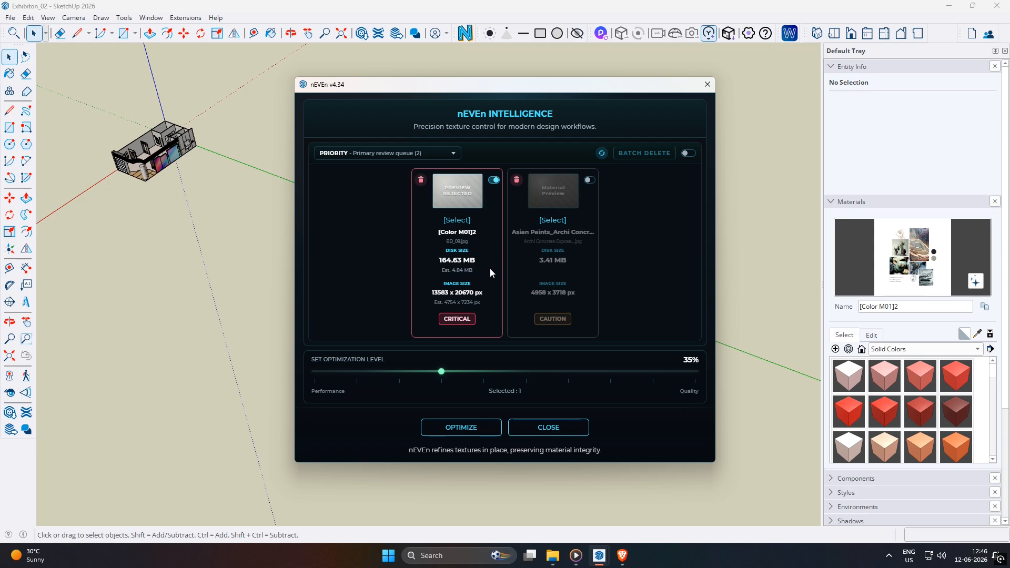
Capture a screen snip of the current and estimated image size shown for [Color M01]2.
key(Print)
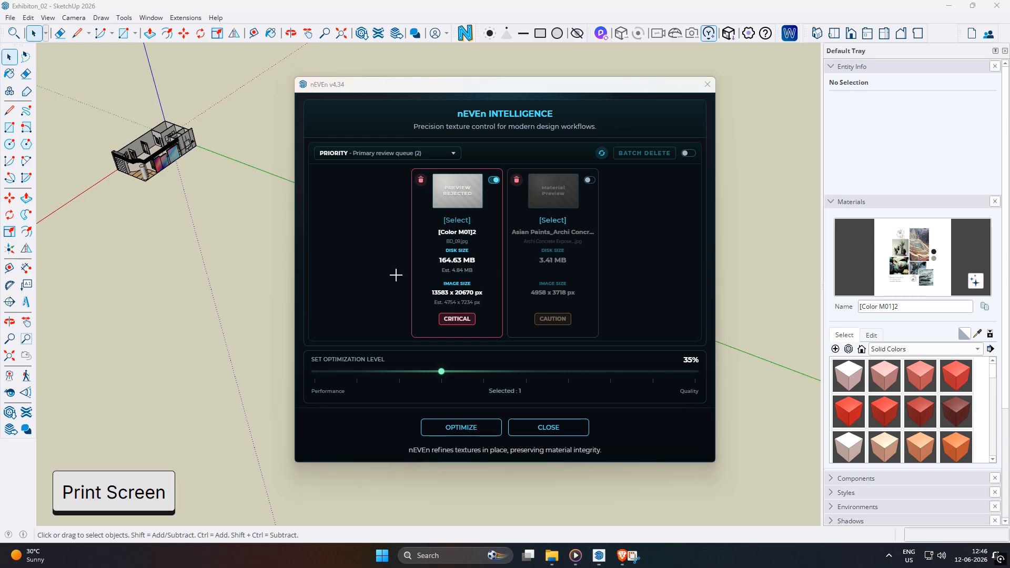
drag(394, 273, 517, 314)
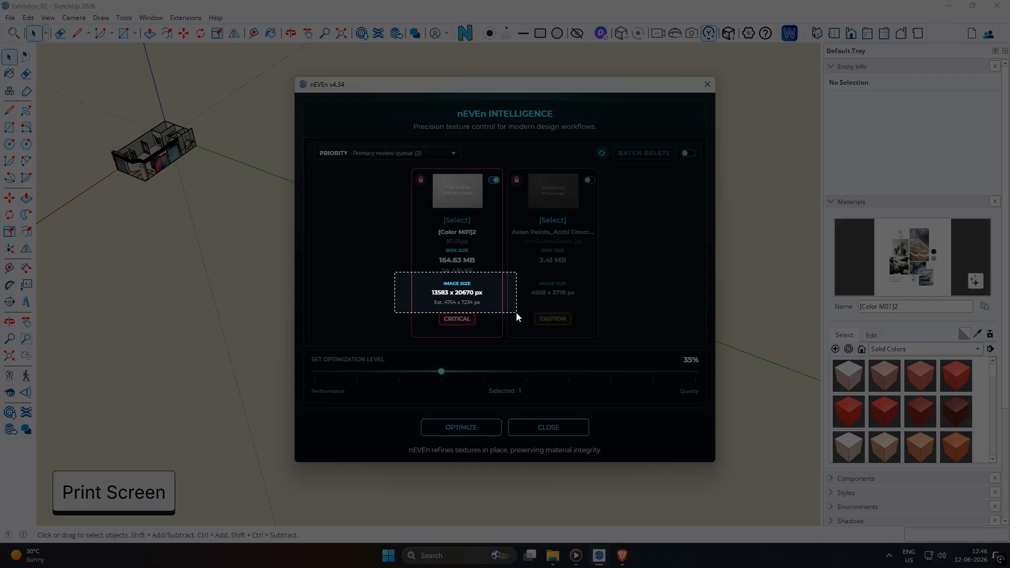
drag(516, 312, 516, 312)
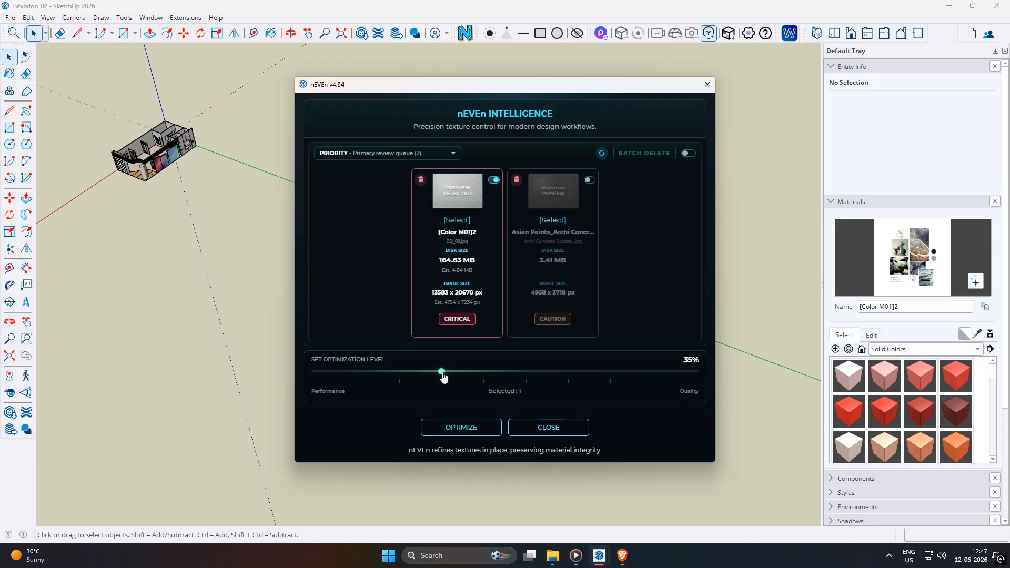
Toggle [Color M01]2 out of and back into the selection, and try a 55% optimization level before restoring 35%.
click(493, 181)
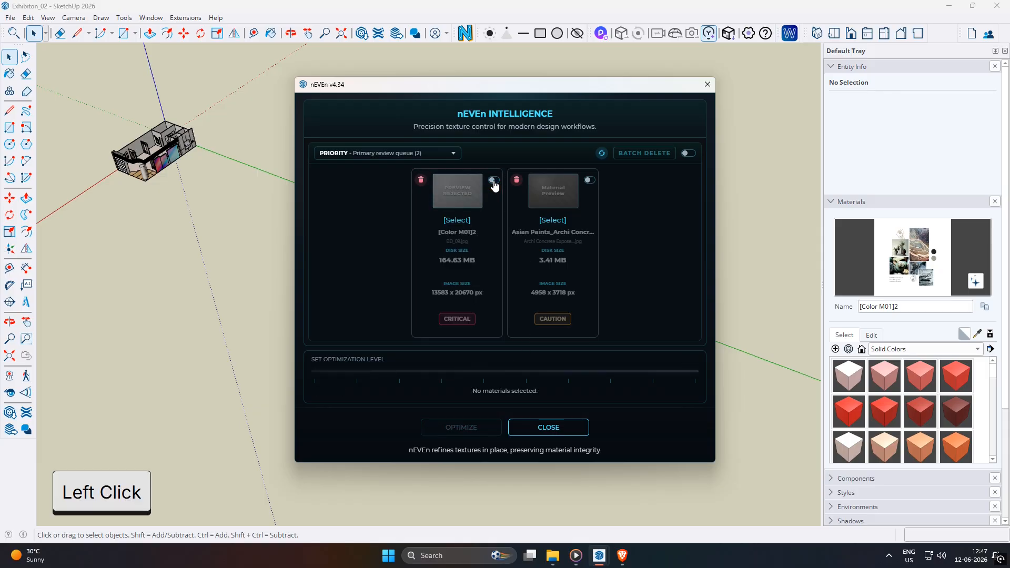
click(494, 181)
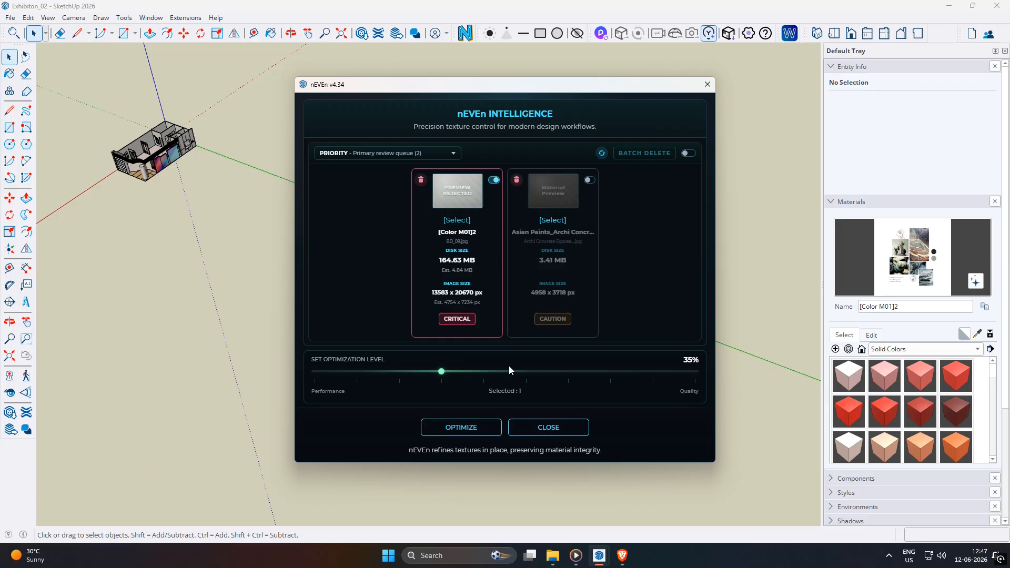
click(439, 372)
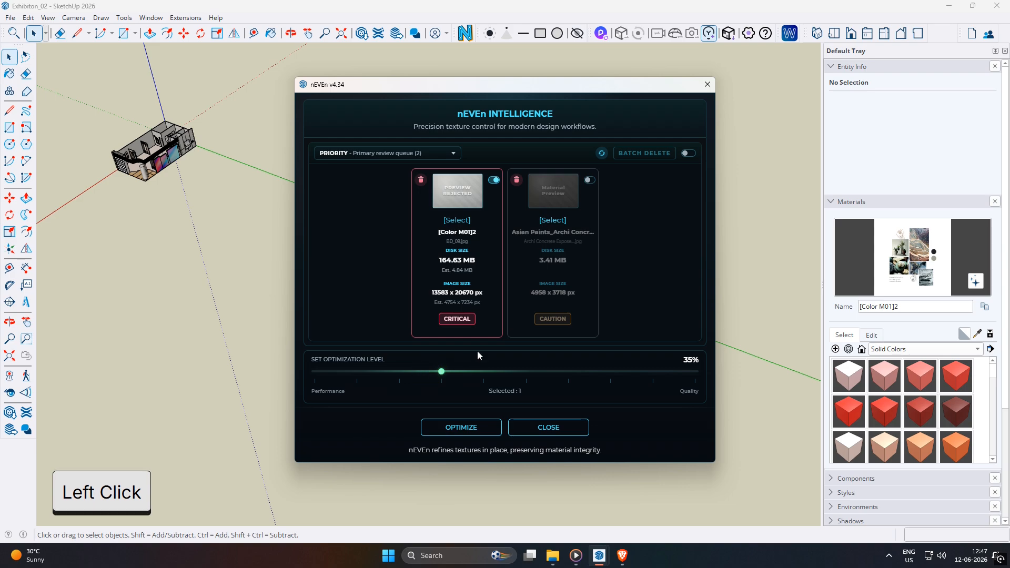
mouse_move(444, 373)
mouse_down()
mouse_move(646, 378)
mouse_move(361, 372)
mouse_move(490, 372)
mouse_move(441, 372)
mouse_up()
click(521, 374)
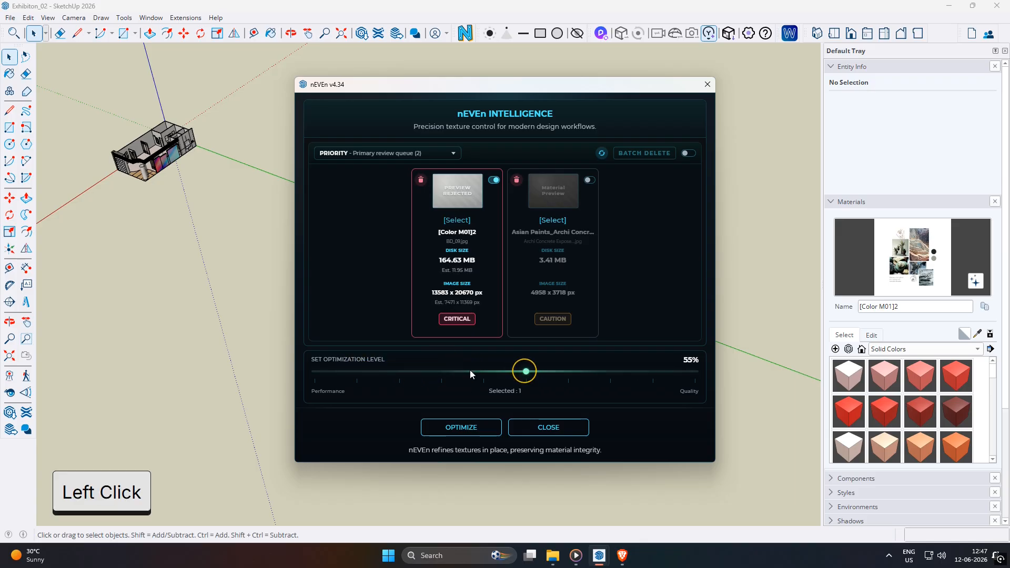
click(442, 372)
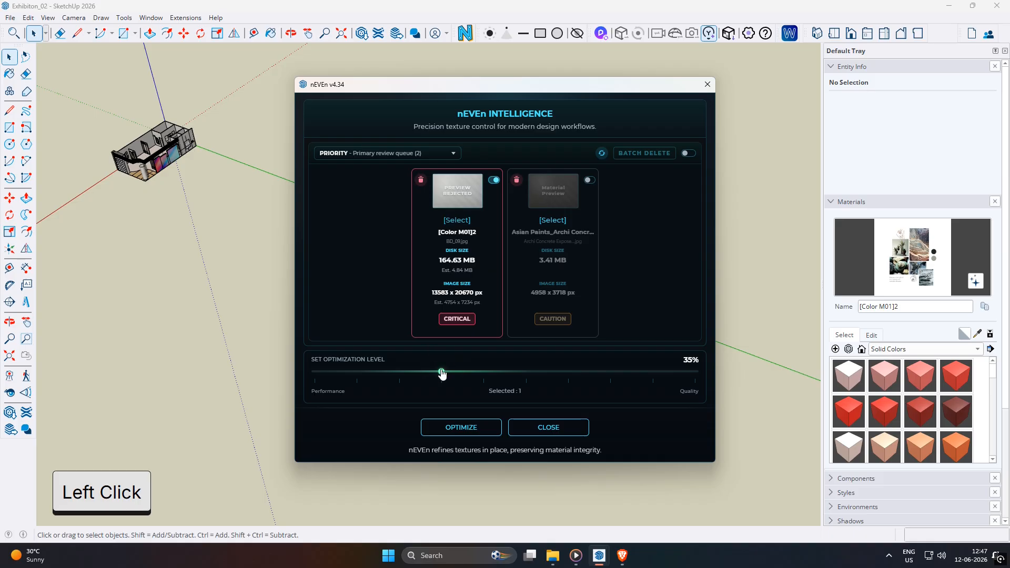
Set the optimization level to 25% and optimize [Color M01]2, creating a backup of the original file first.
drag(442, 374, 400, 373)
click(442, 433)
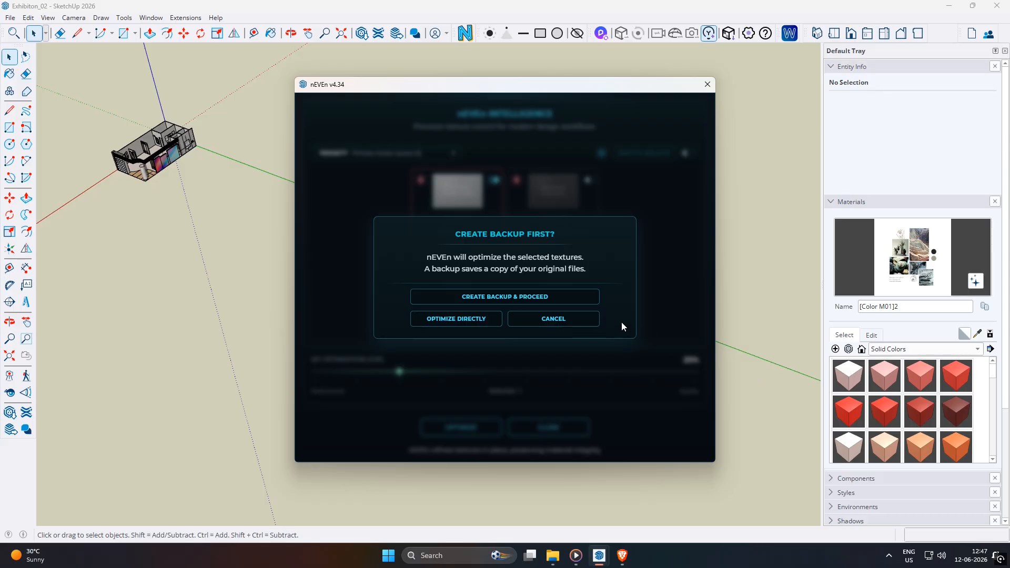
click(589, 299)
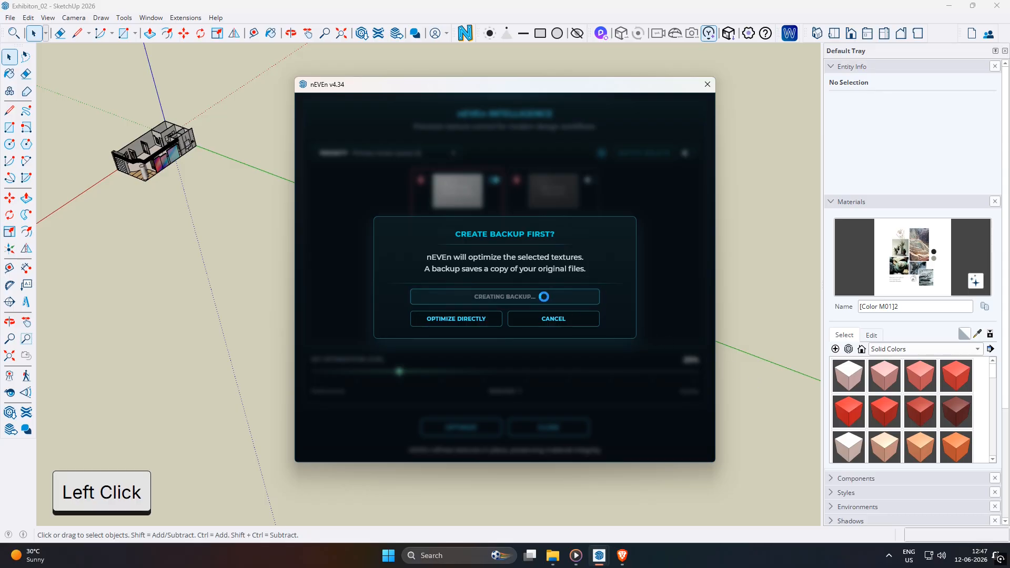
Switch to File Explorer and check the Exhibiton_02 backup file in the nested nEVEn folder, minimizing the window when done.
click(553, 556)
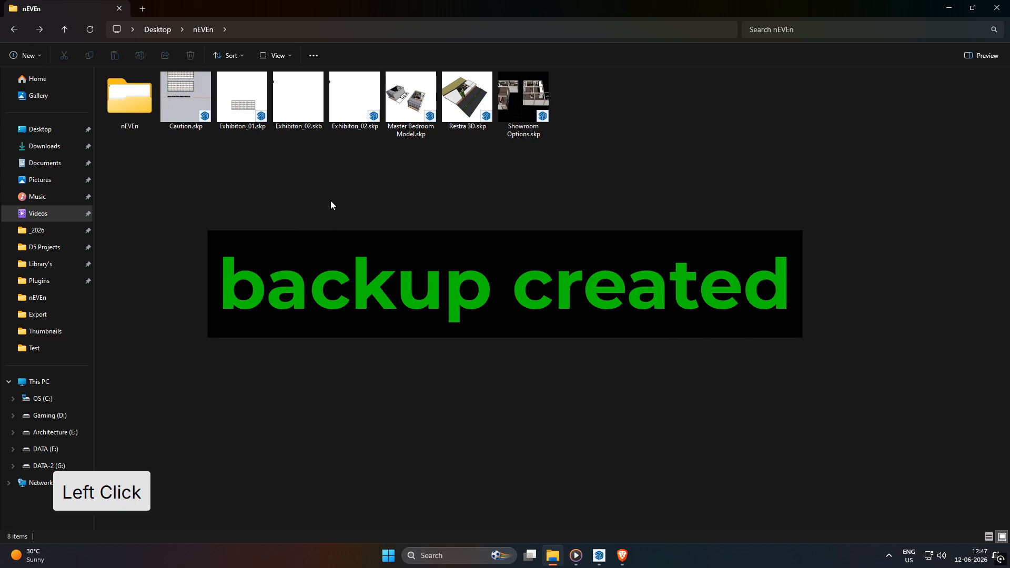
double_click(130, 117)
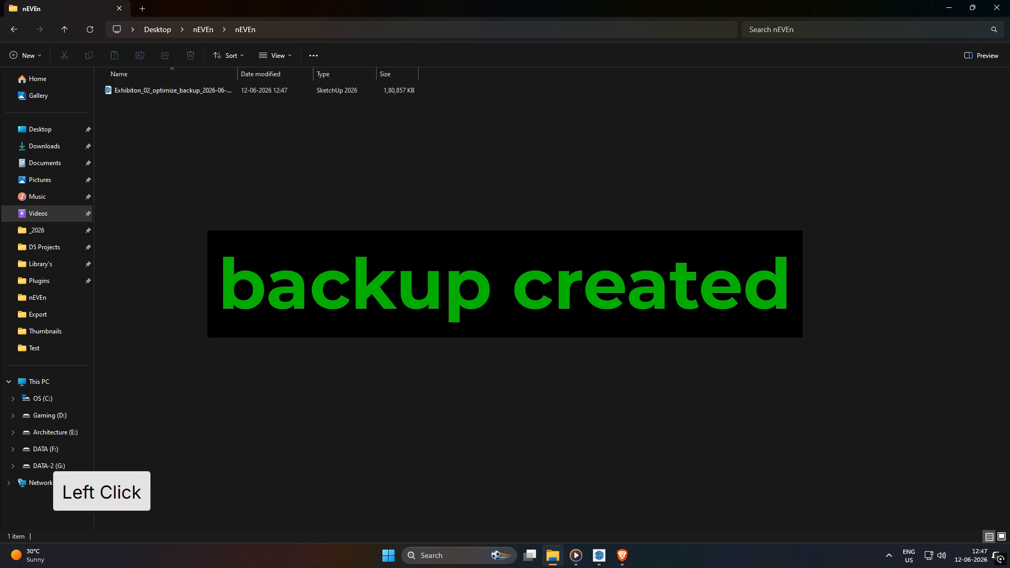
click(946, 8)
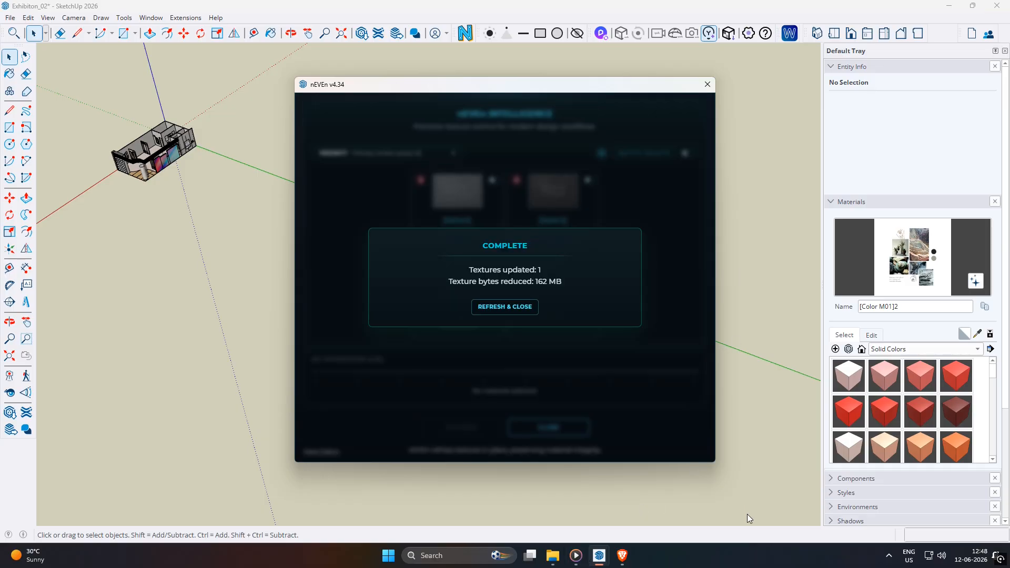
Refresh the texture list after the optimization and read its history report before leaving the texture optimization view.
click(632, 411)
click(528, 312)
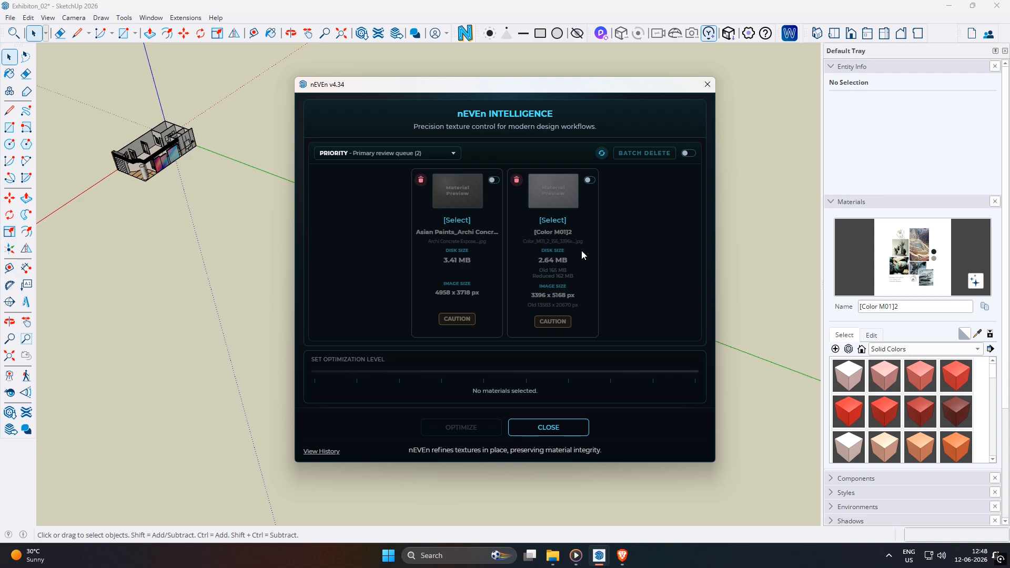
click(326, 453)
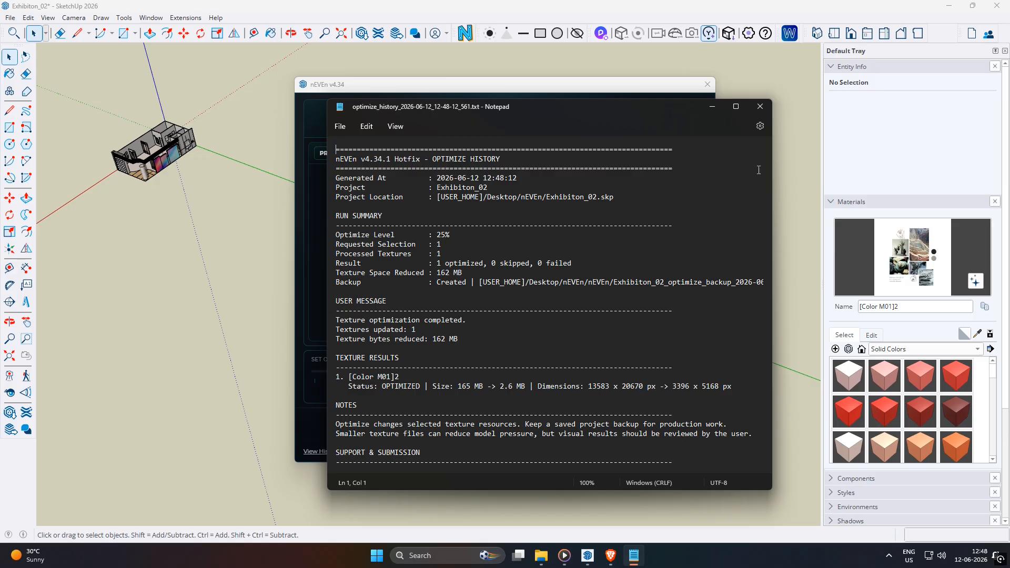
scroll(759, 170, down, 4)
click(760, 107)
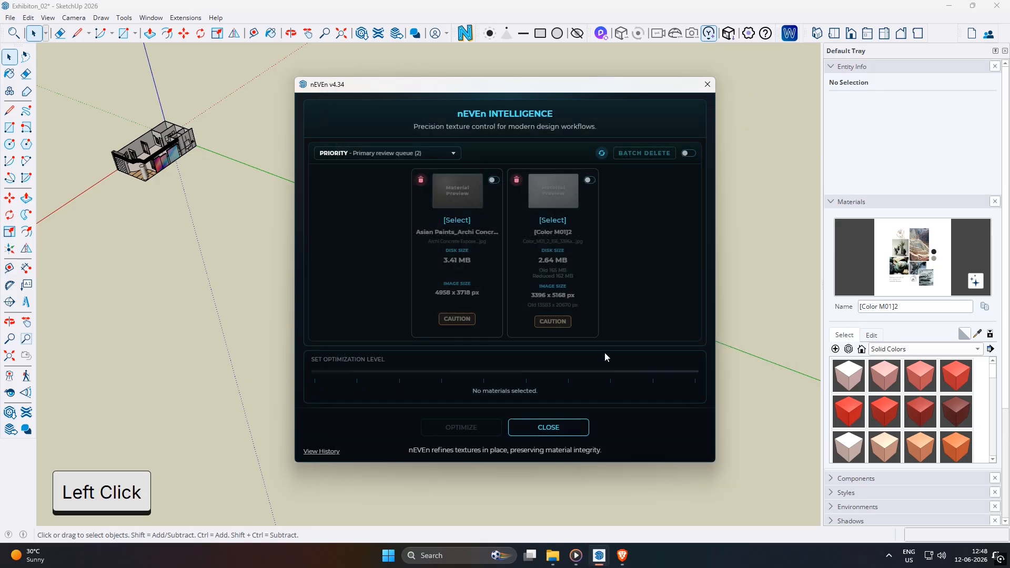
click(549, 427)
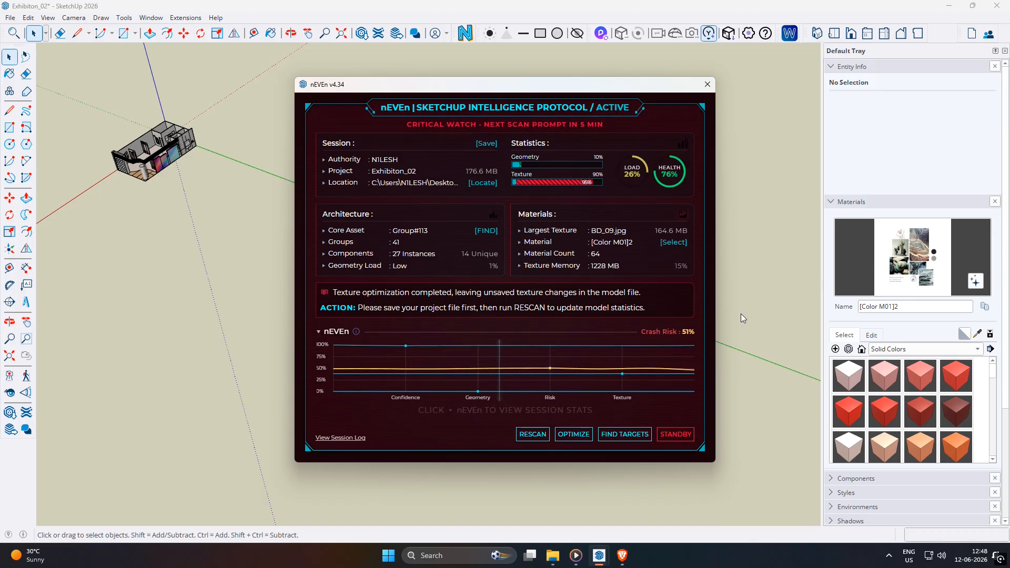
Capture a screen snip of the dashboard's recommendation message about saving and rescanning.
key(Print)
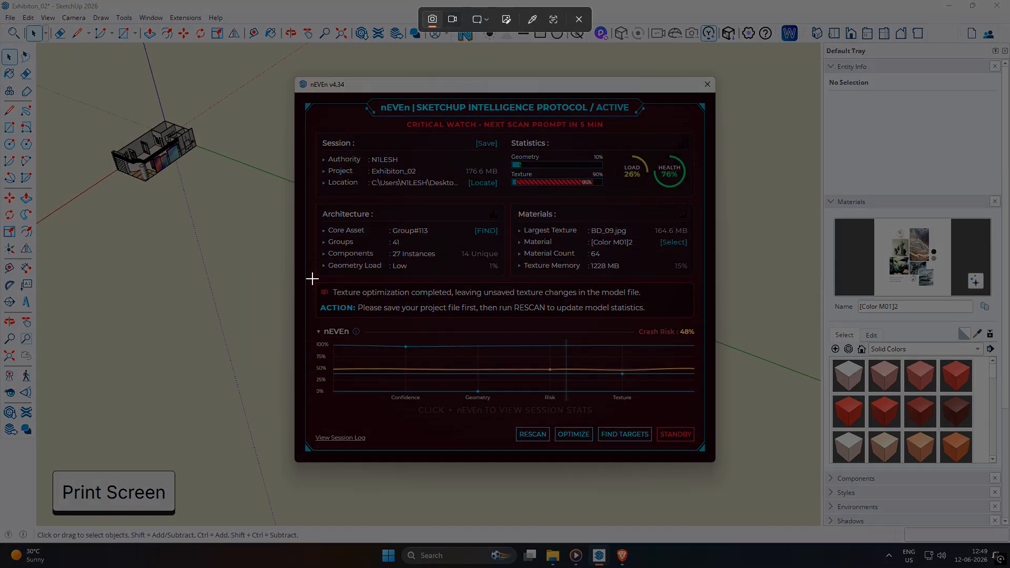
drag(311, 278, 702, 325)
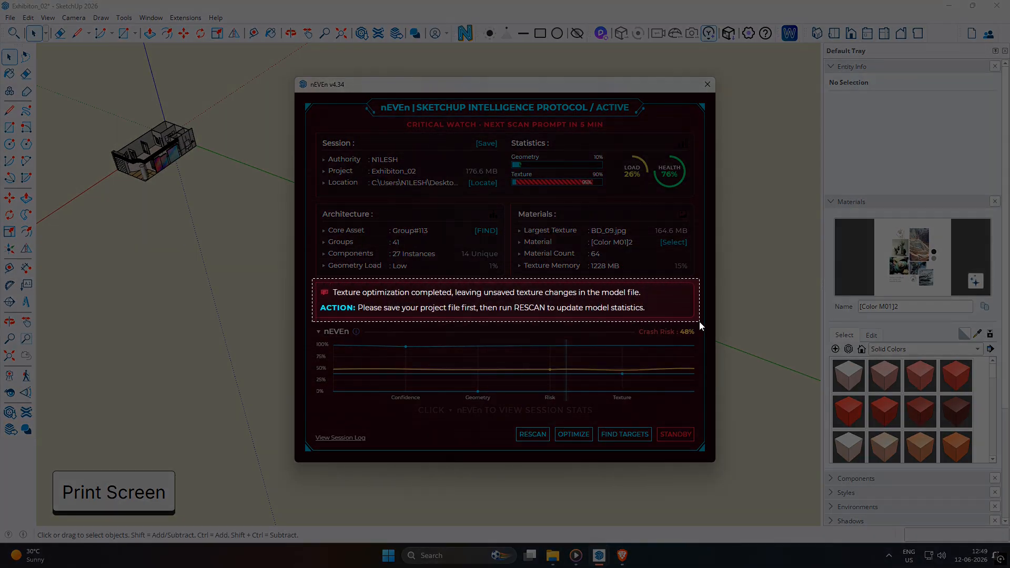
drag(702, 325, 702, 326)
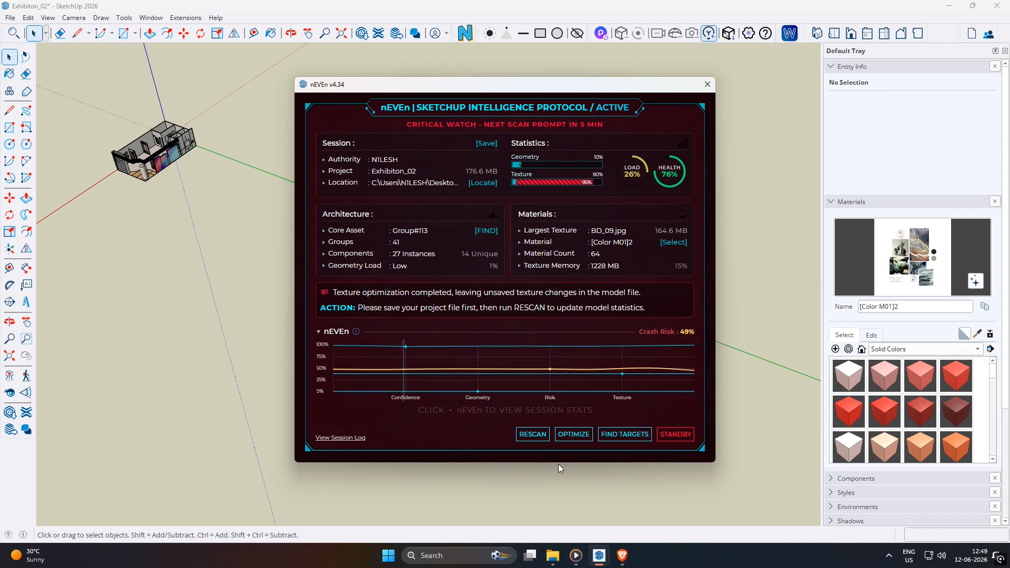
Rescan the model with the Purge and Save workflow actions applied first, and dismiss the completion summary.
click(529, 437)
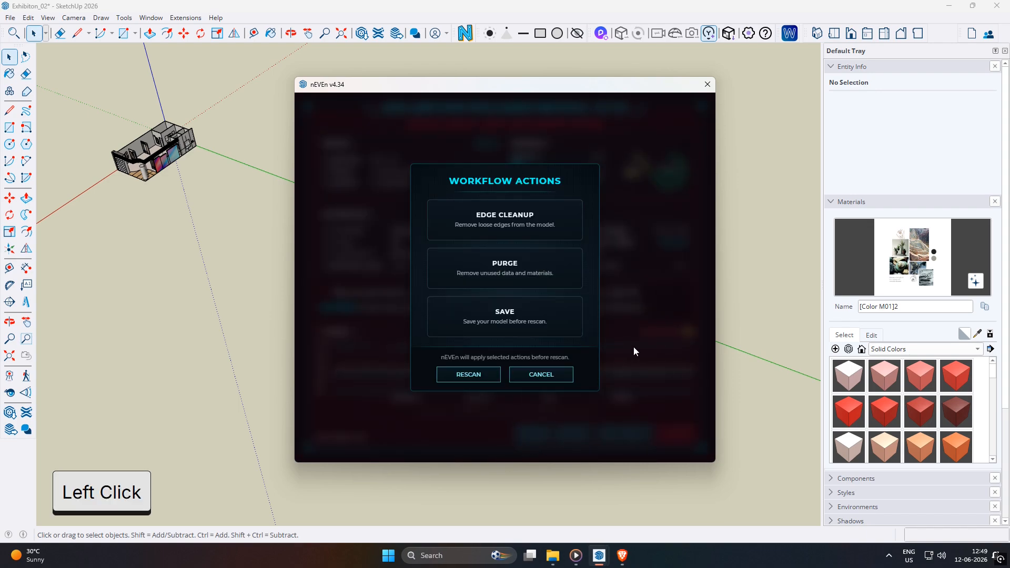
click(553, 264)
click(541, 316)
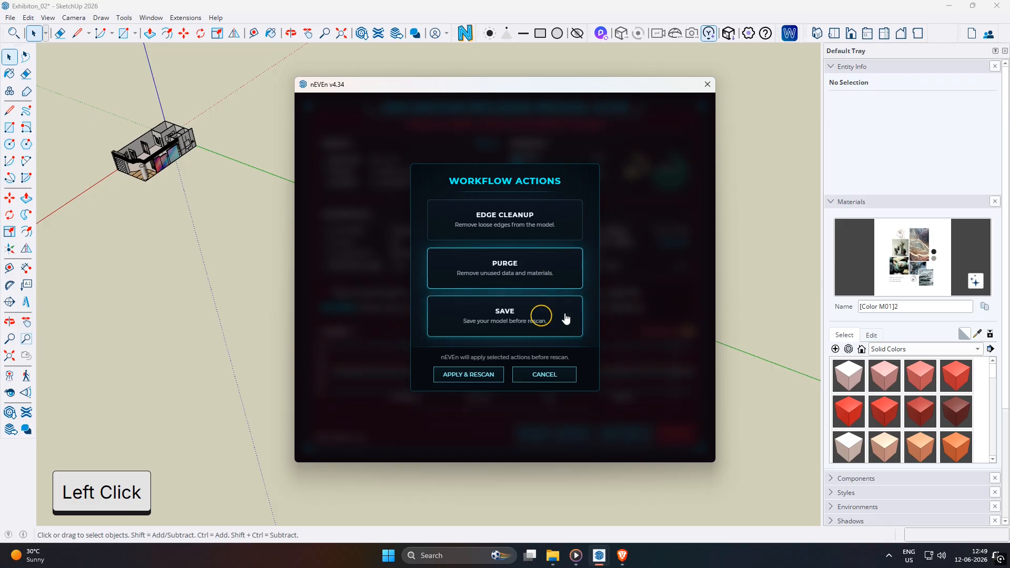
click(459, 377)
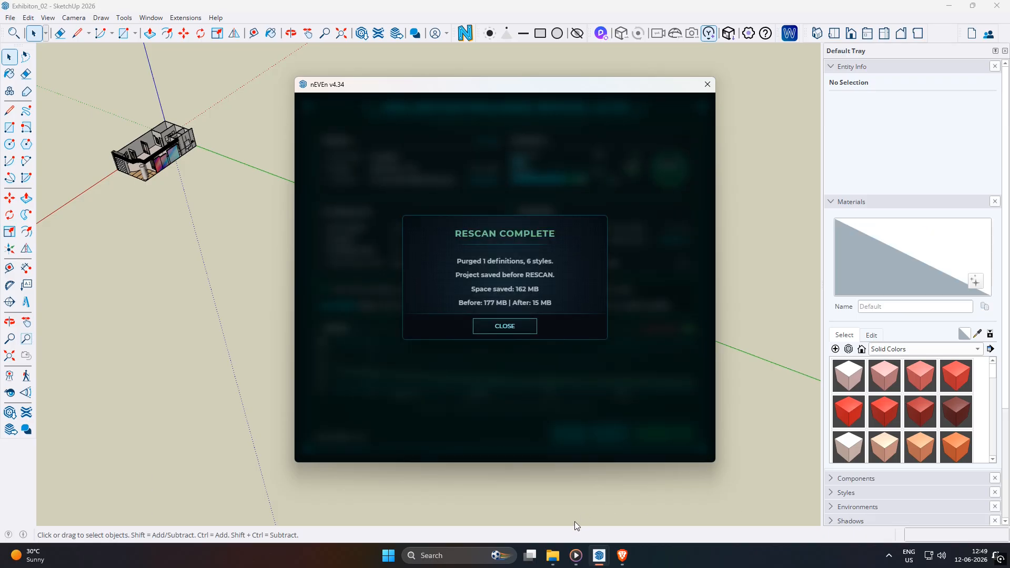
click(754, 439)
click(503, 327)
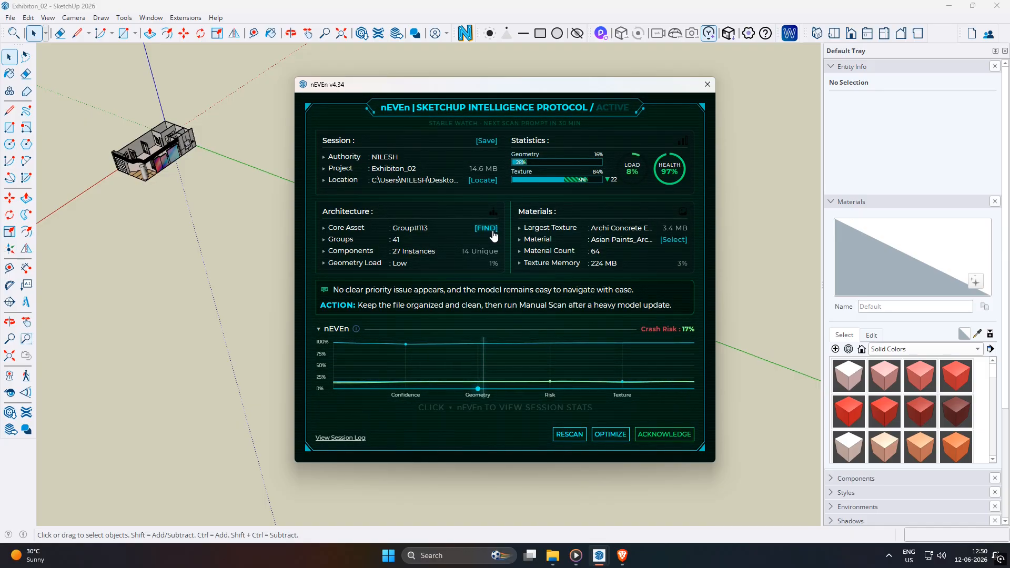
Find the core asset Group#113 in the Exhibiton_02 model from the dashboard.
click(483, 234)
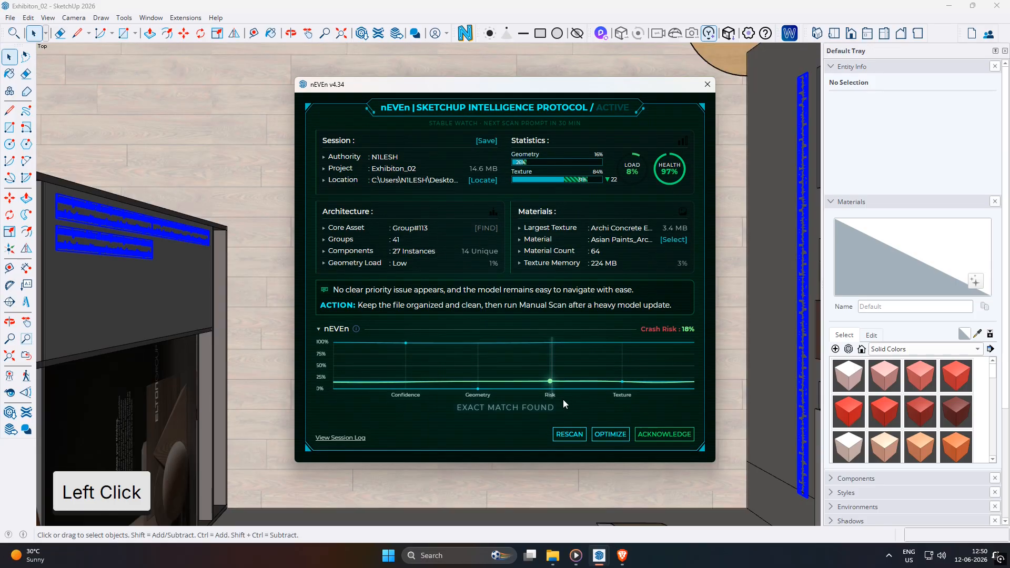
Switch to the Restra 3D model, reposition its dashboard, and inspect the Find Targets options without running a scan.
mouse_move(602, 565)
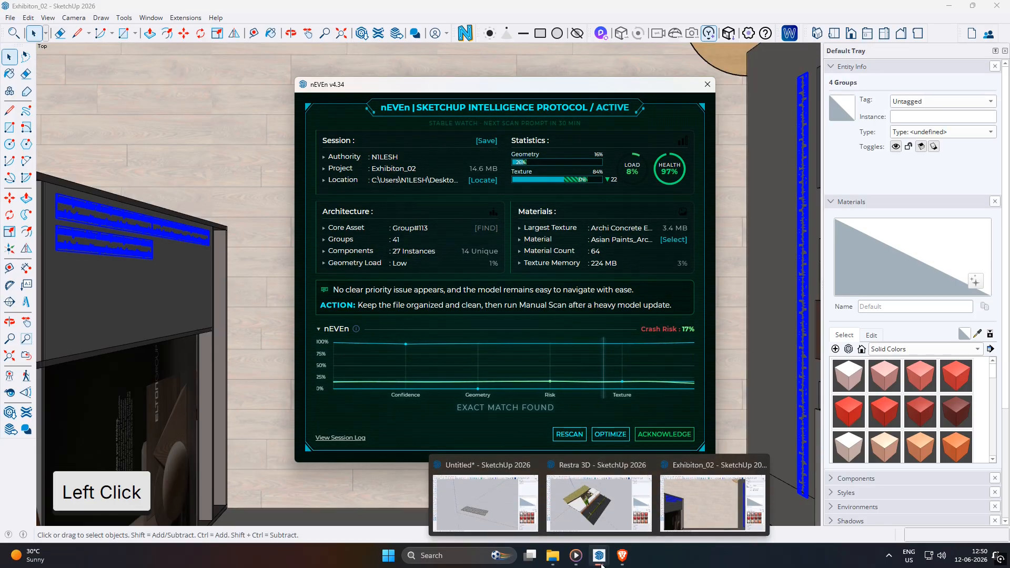
click(592, 504)
mouse_move(483, 98)
mouse_down()
mouse_move(584, 163)
mouse_move(467, 89)
mouse_up()
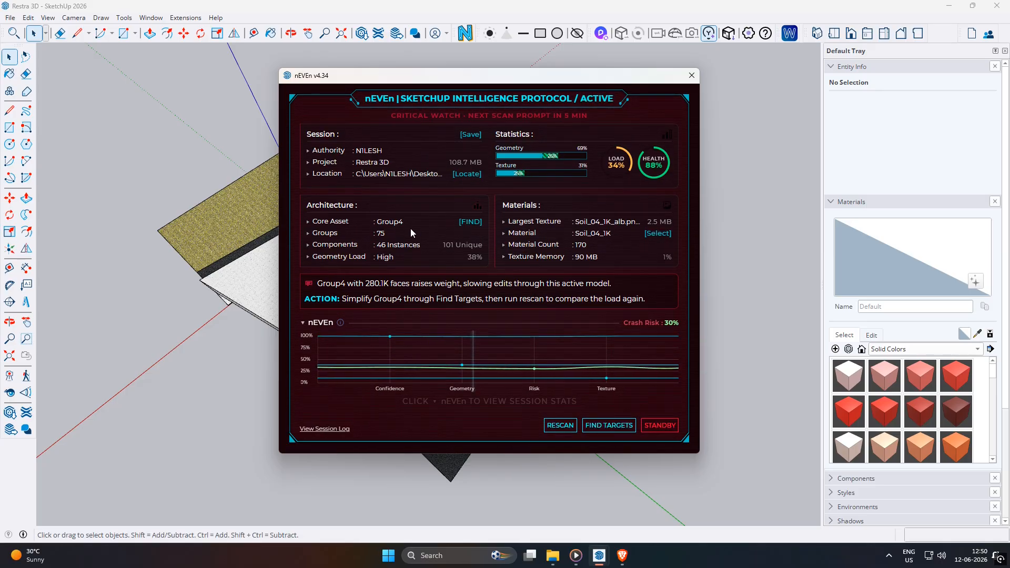
click(477, 210)
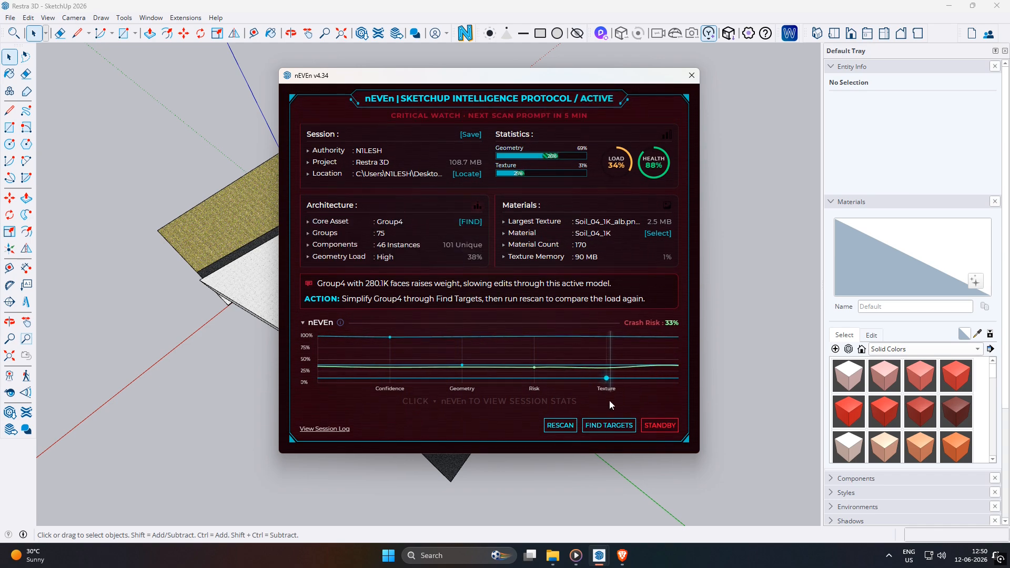
click(609, 426)
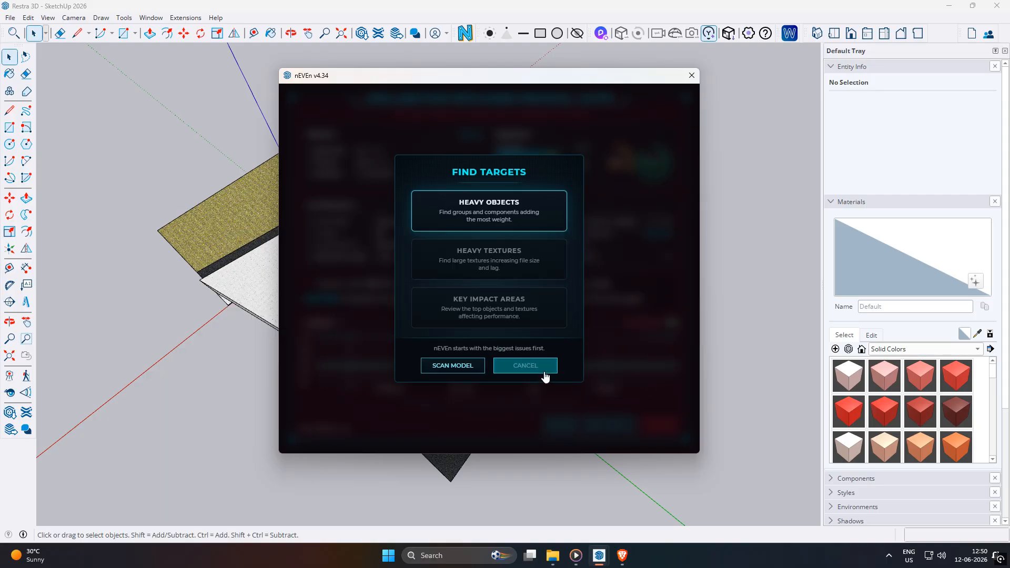
click(543, 370)
Switch to the Brave browser, look through the nEVEn product page, and return to the Restra 3D model.
click(621, 557)
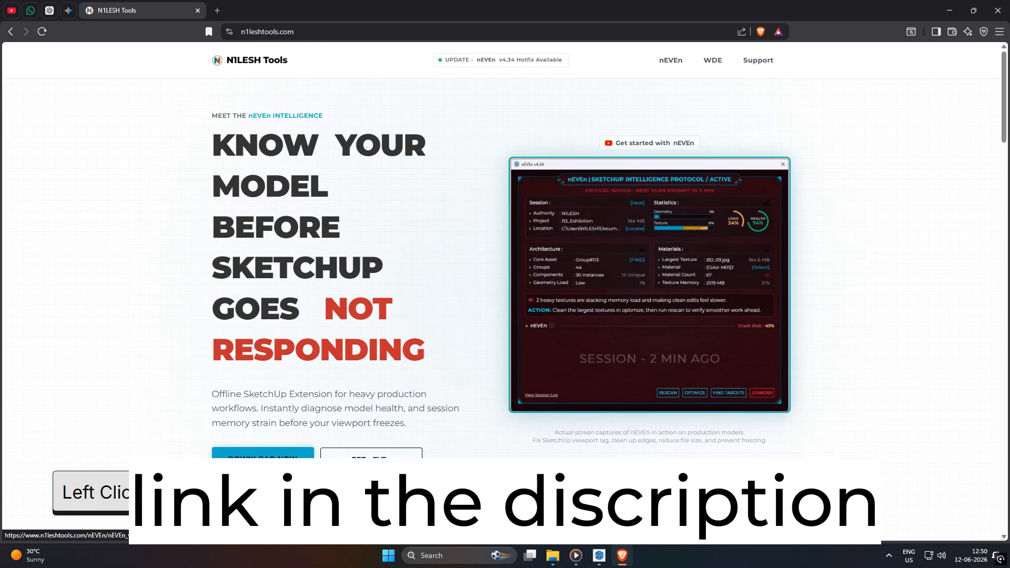
scroll(492, 440, down, 3)
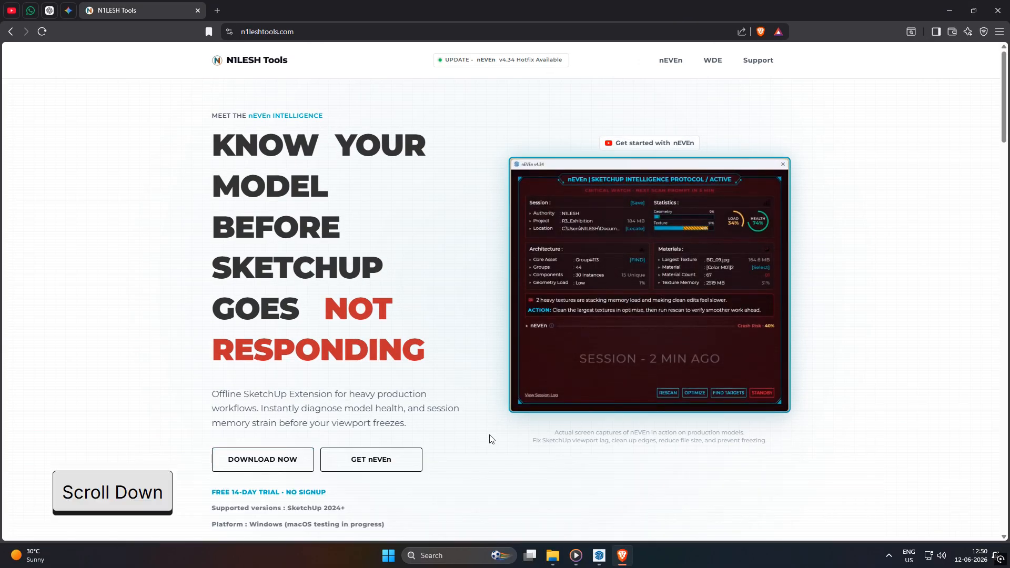
scroll(489, 439, down, 7)
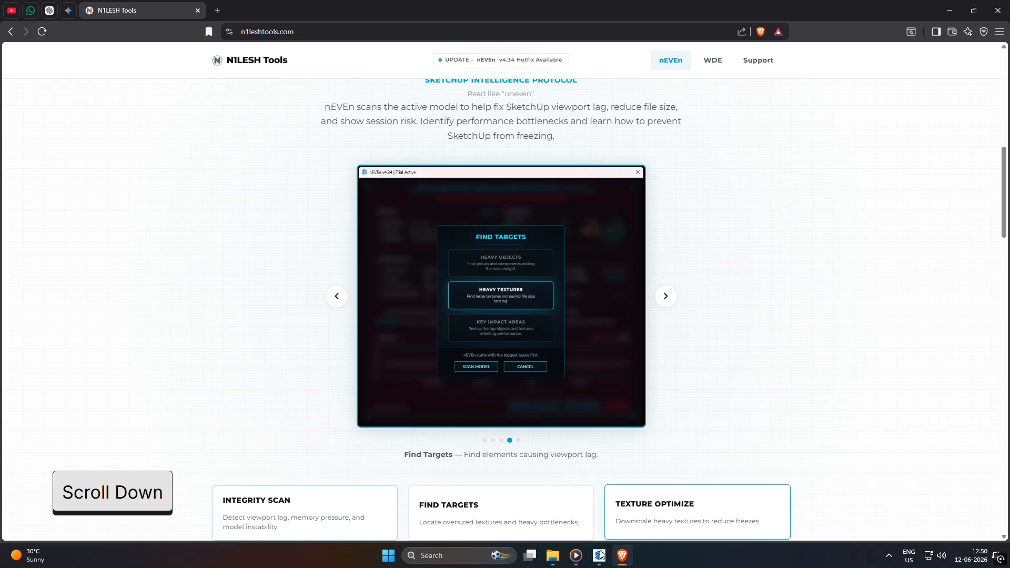
mouse_move(600, 556)
click(602, 498)
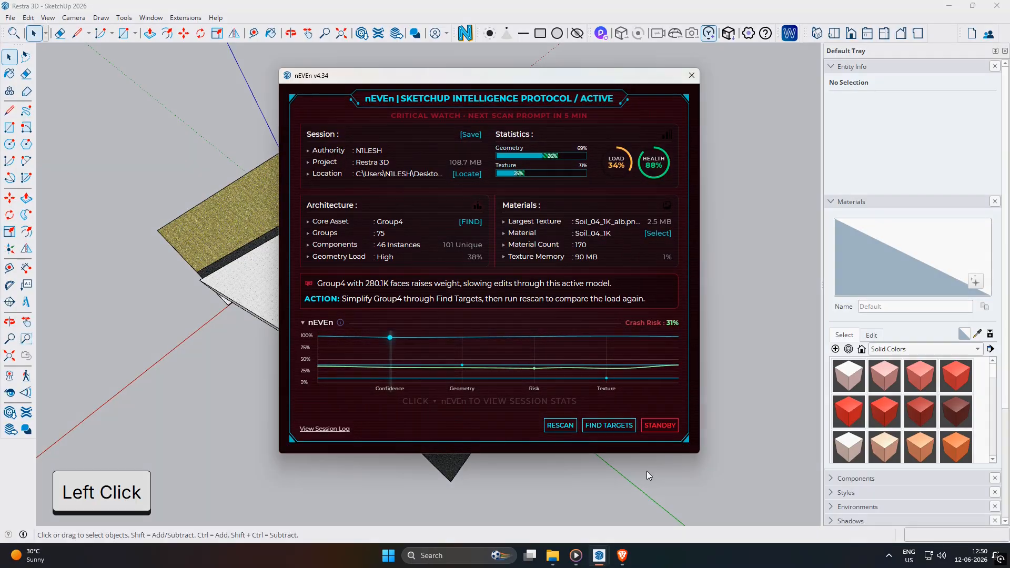